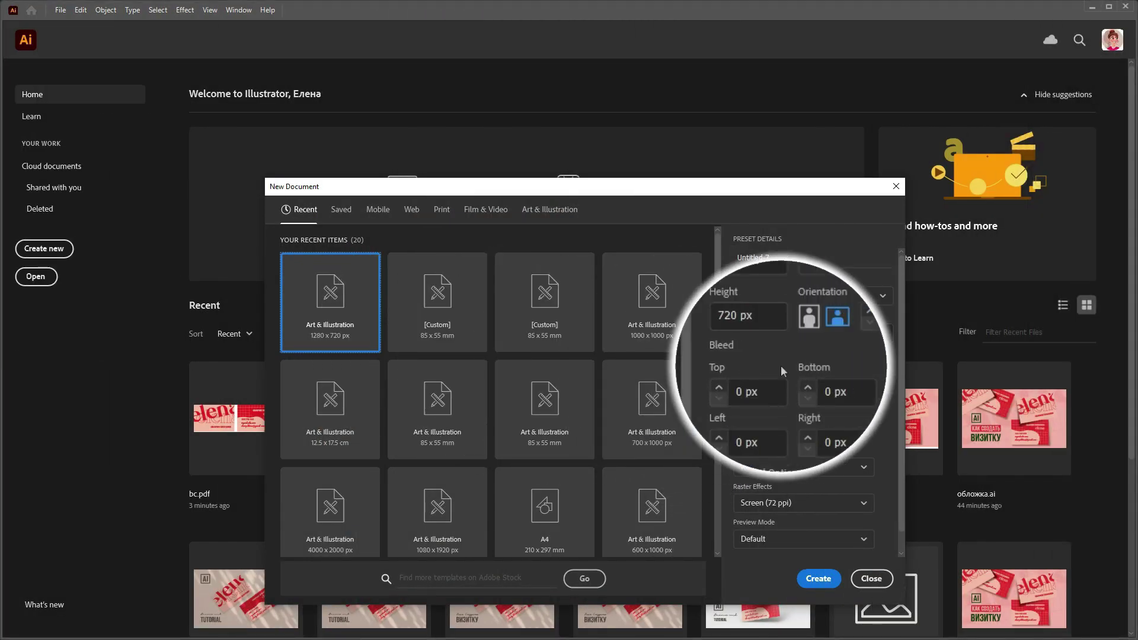
Configure a new print document 85 mm wide by 55 mm high, in landscape orientation with 2 artboards
left_click(440, 208)
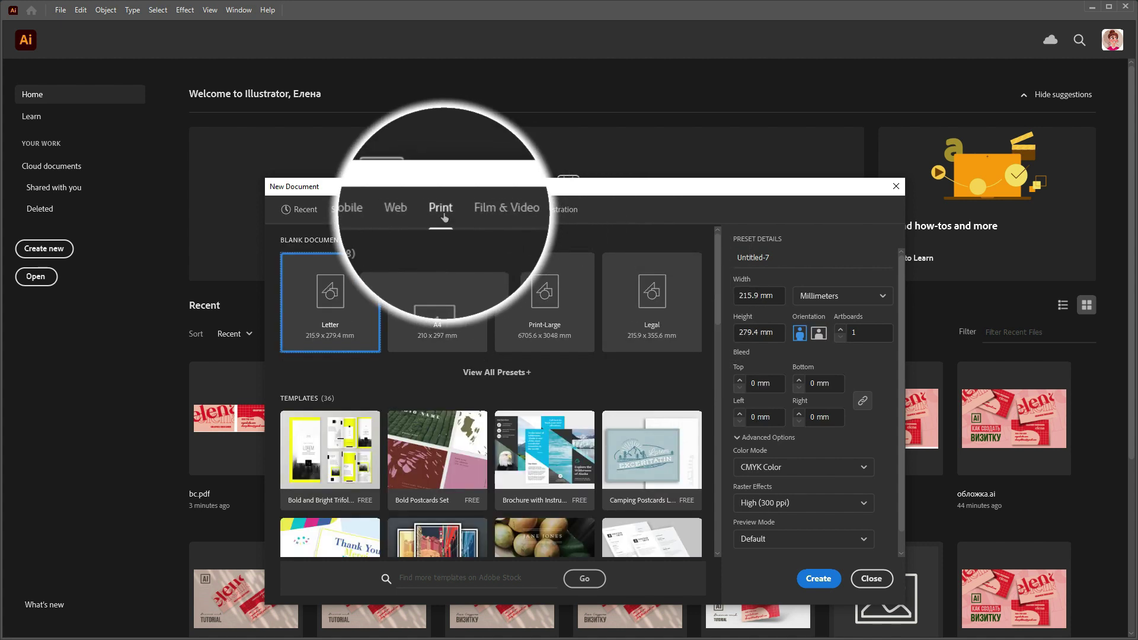
double_click(748, 295)
type("85")
double_click(748, 333)
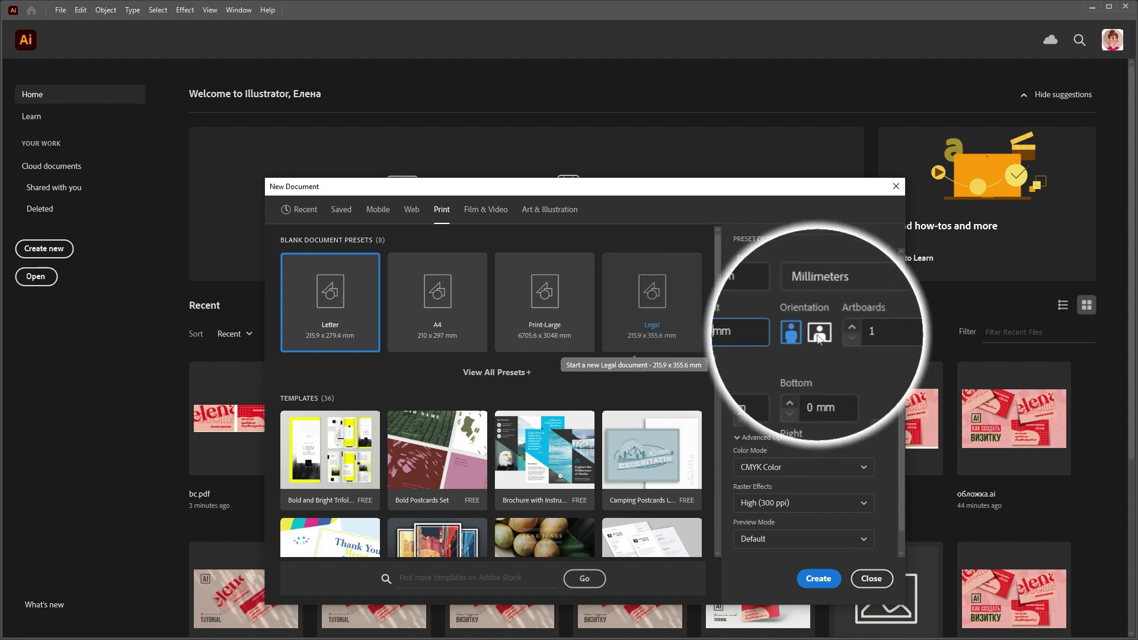
left_click(818, 337)
left_click(857, 336)
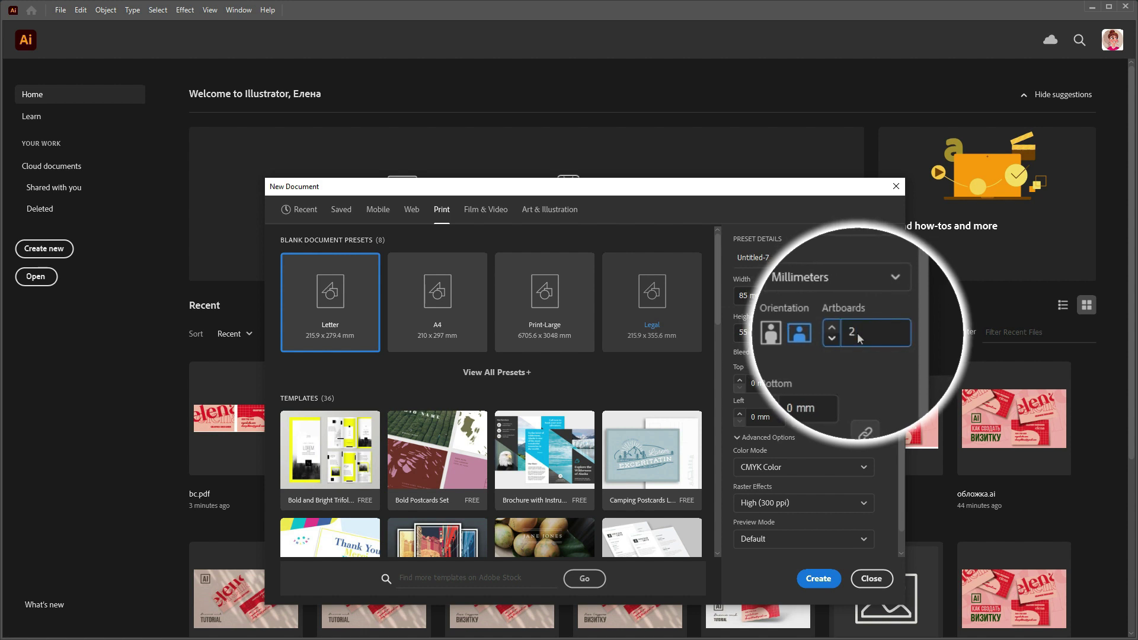
Set a 3 mm bleed on all sides and create the document
double_click(753, 383)
type("3")
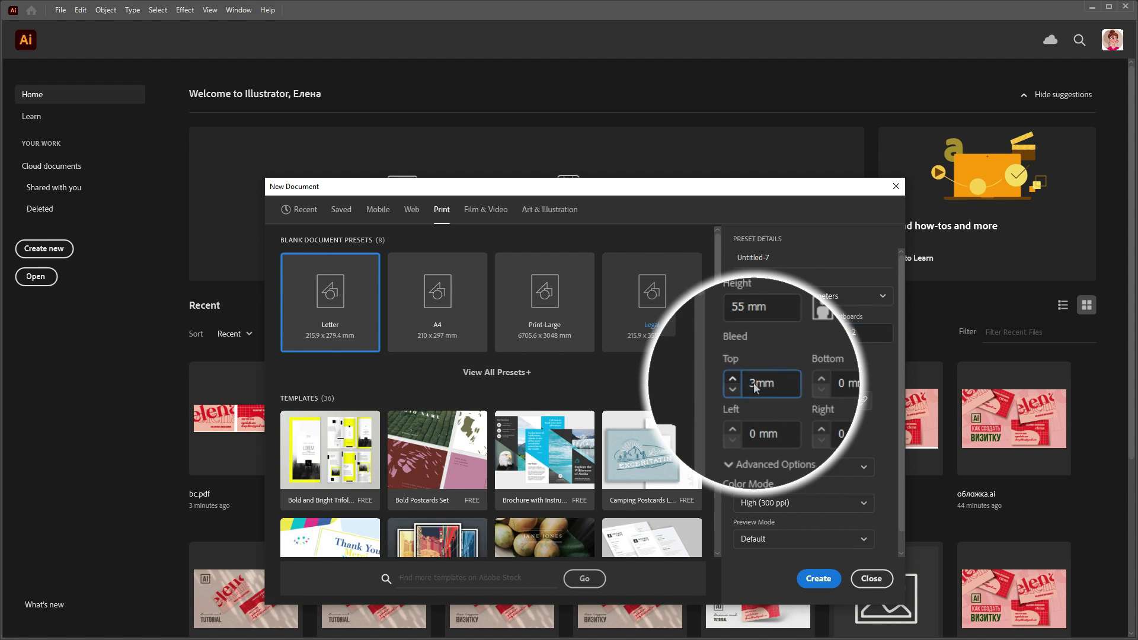
key("Tab")
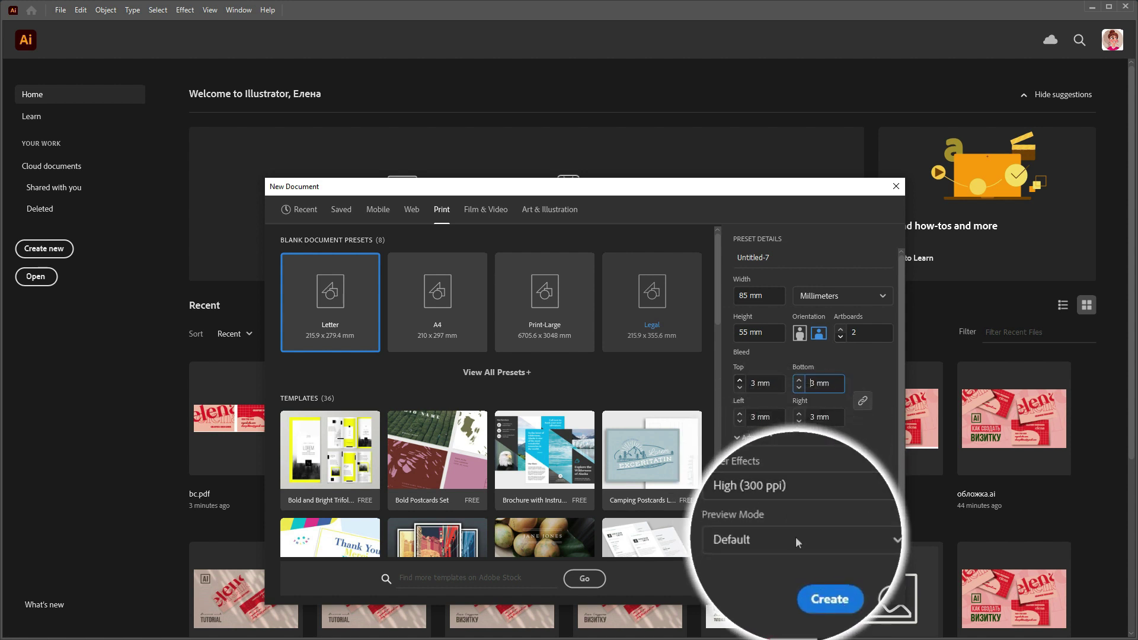
left_click(834, 578)
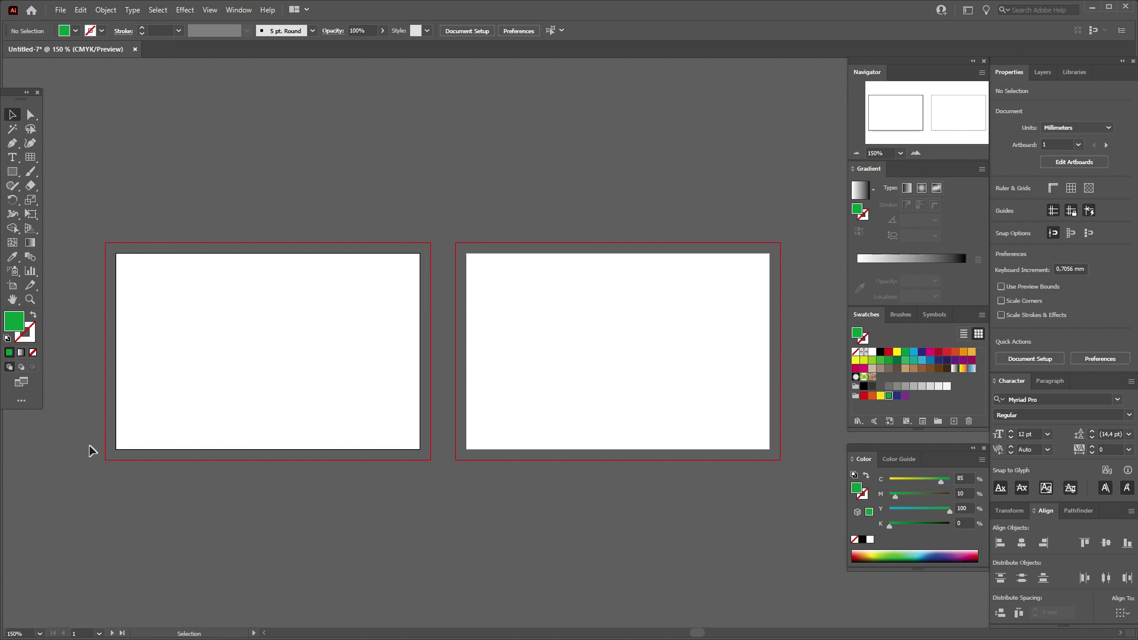
Draw a green 91 × 61 mm rectangle covering the first artboard out to its bleed lines, and deselect it
left_click(17, 176)
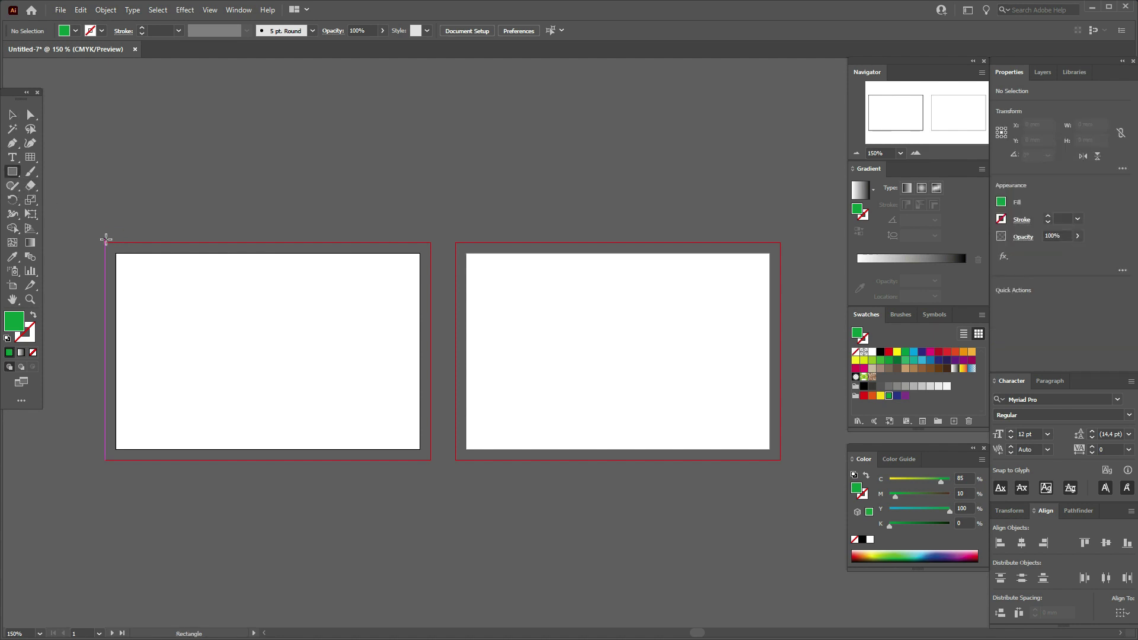
left_click_drag(105, 243, 430, 457)
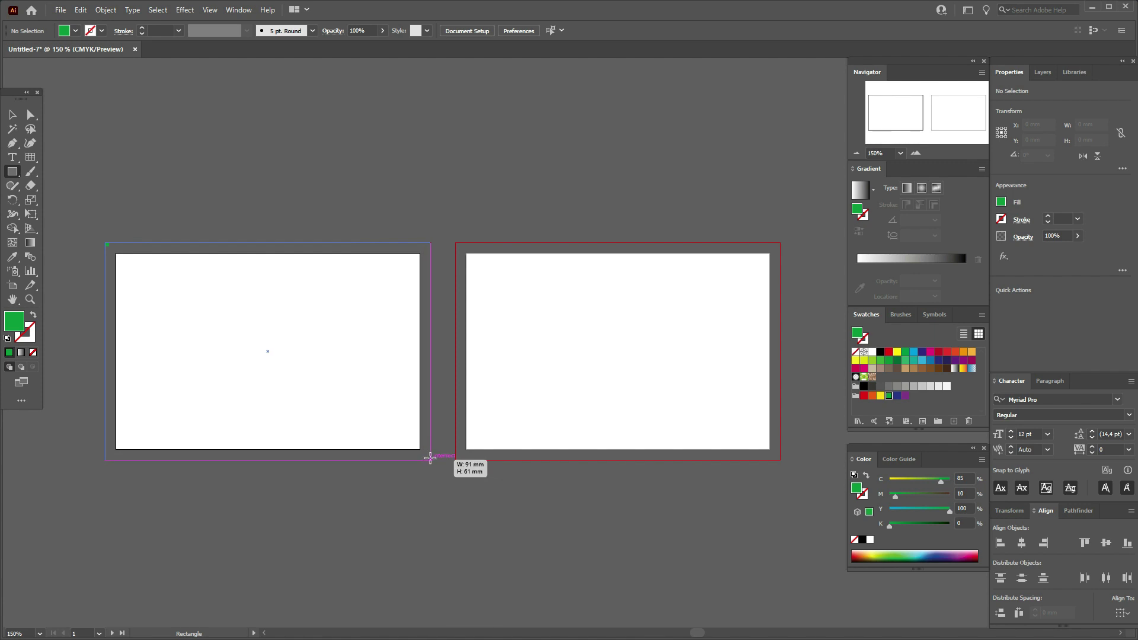
left_click_drag(430, 458, 430, 458)
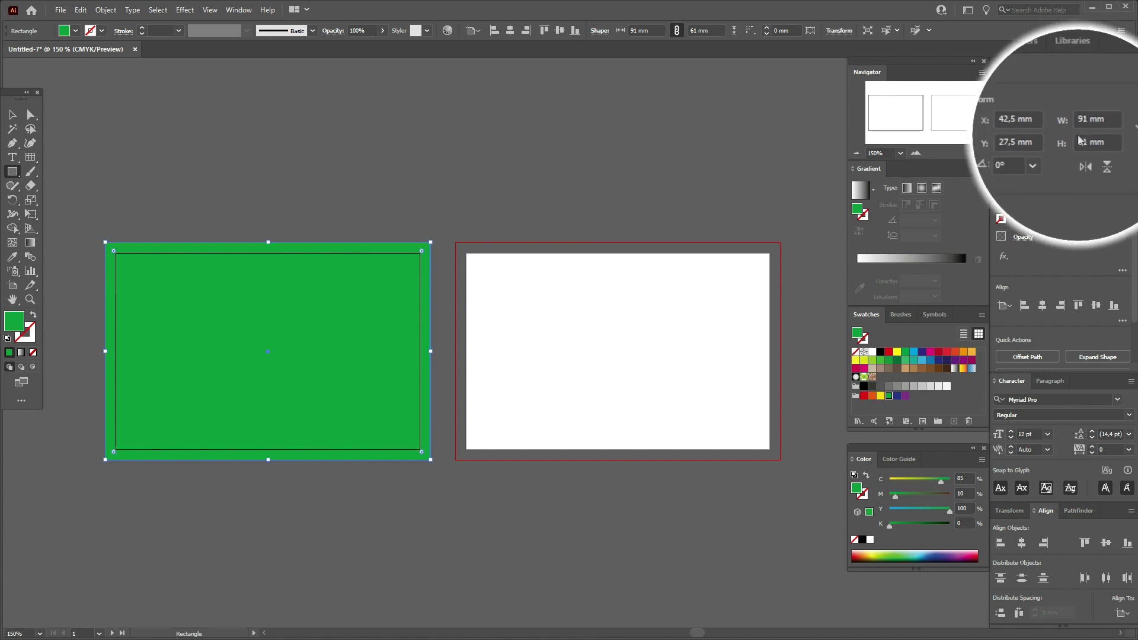
left_click(12, 115)
left_click(130, 160)
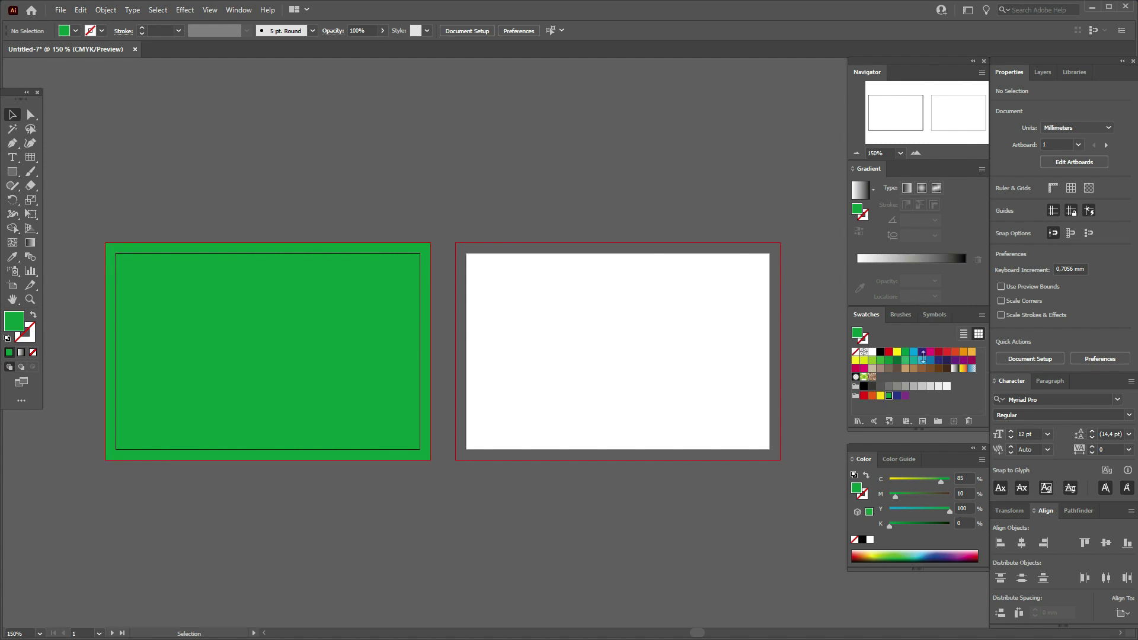
Create a yellow rectangle 79 mm wide and 49 mm high
left_click(881, 396)
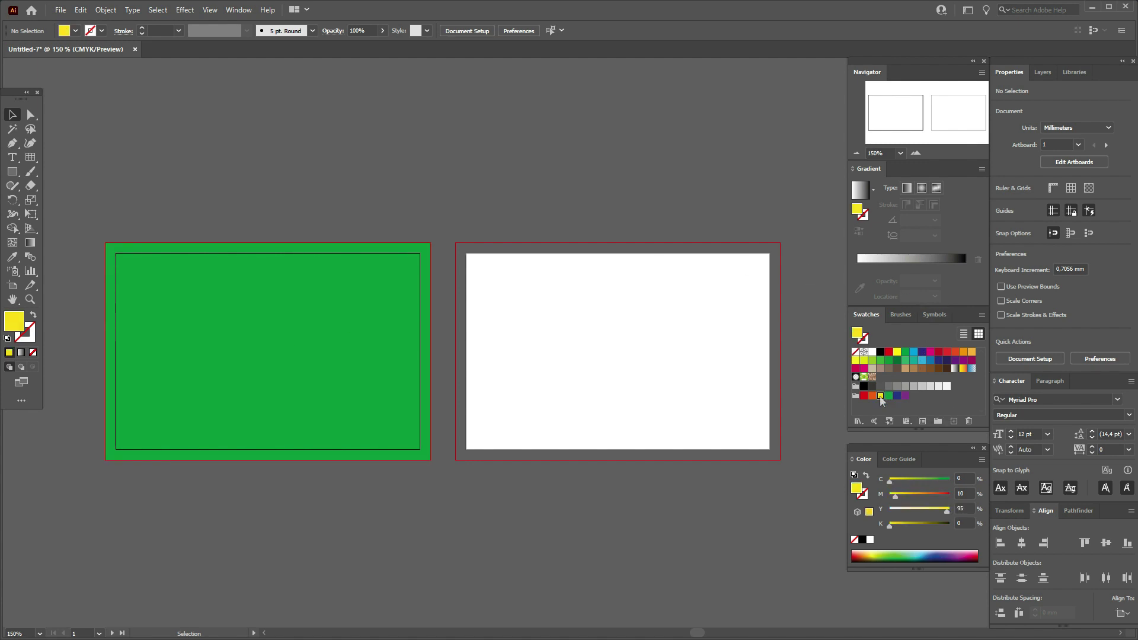
left_click(11, 174)
left_click(193, 204)
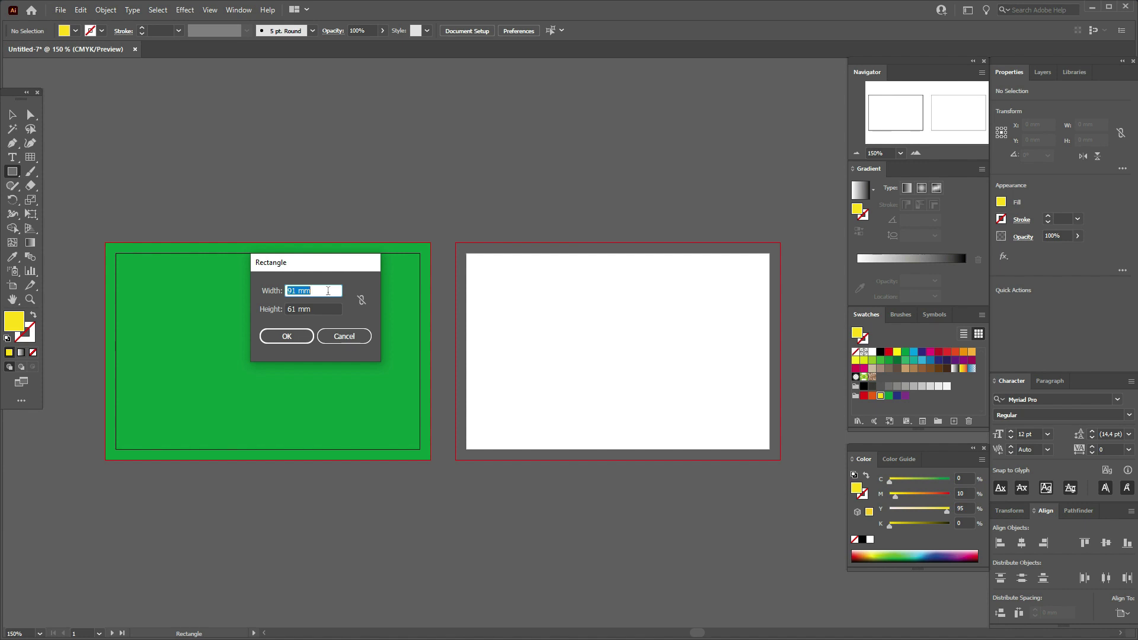
type("79")
key("Tab")
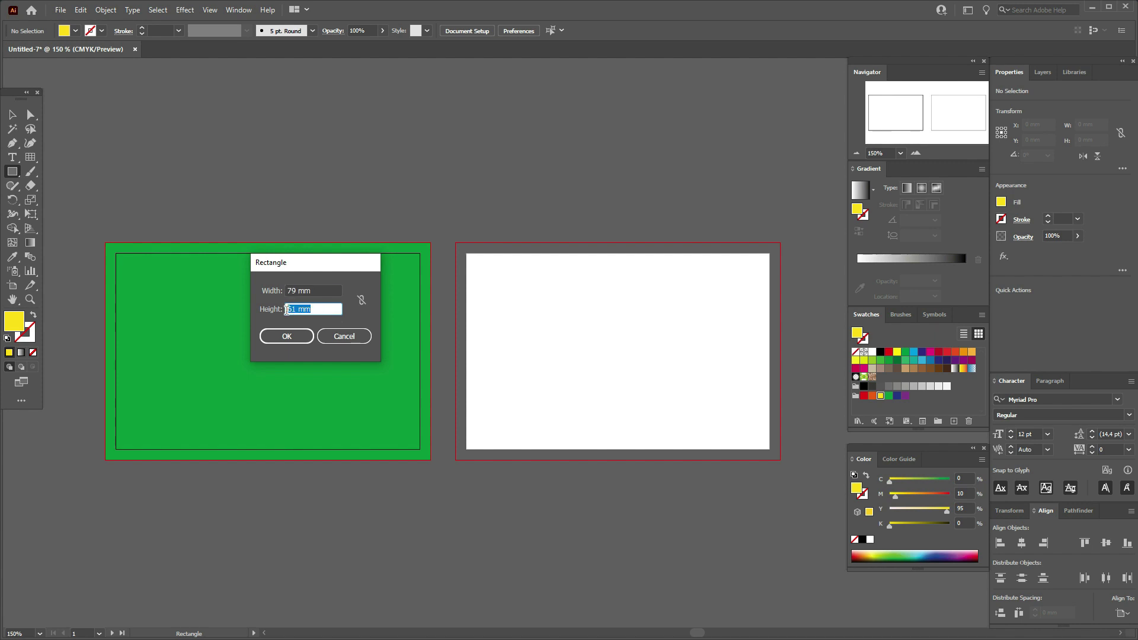
type("49")
left_click(288, 336)
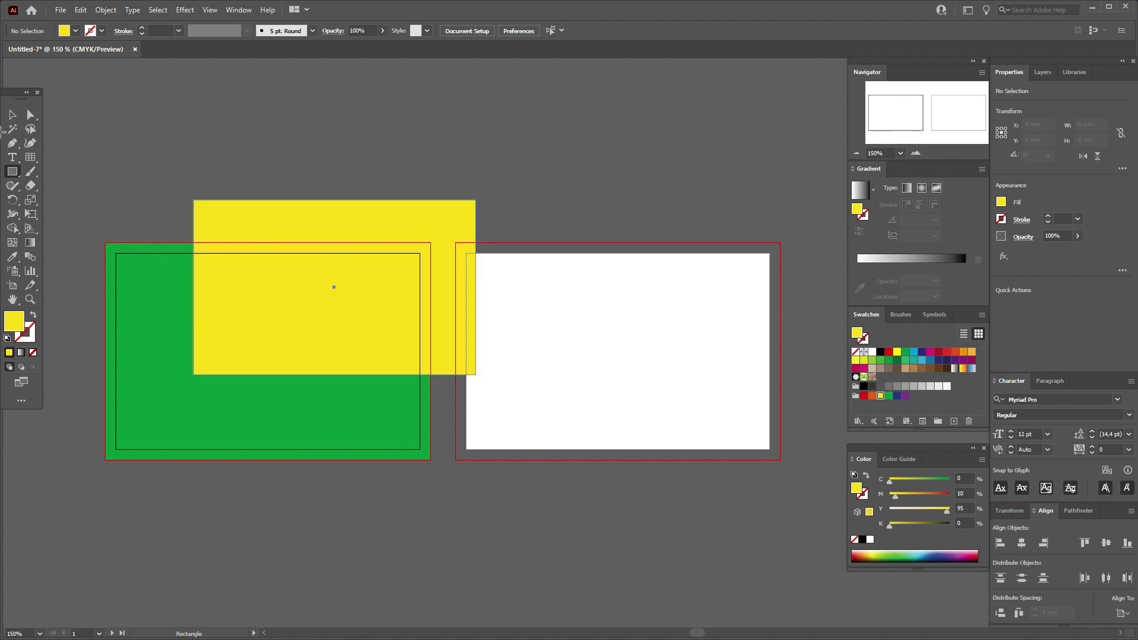
Move the yellow rectangle to the centre of the green rectangle on the first artboard
left_click(11, 114)
left_click_drag(352, 220, 284, 282)
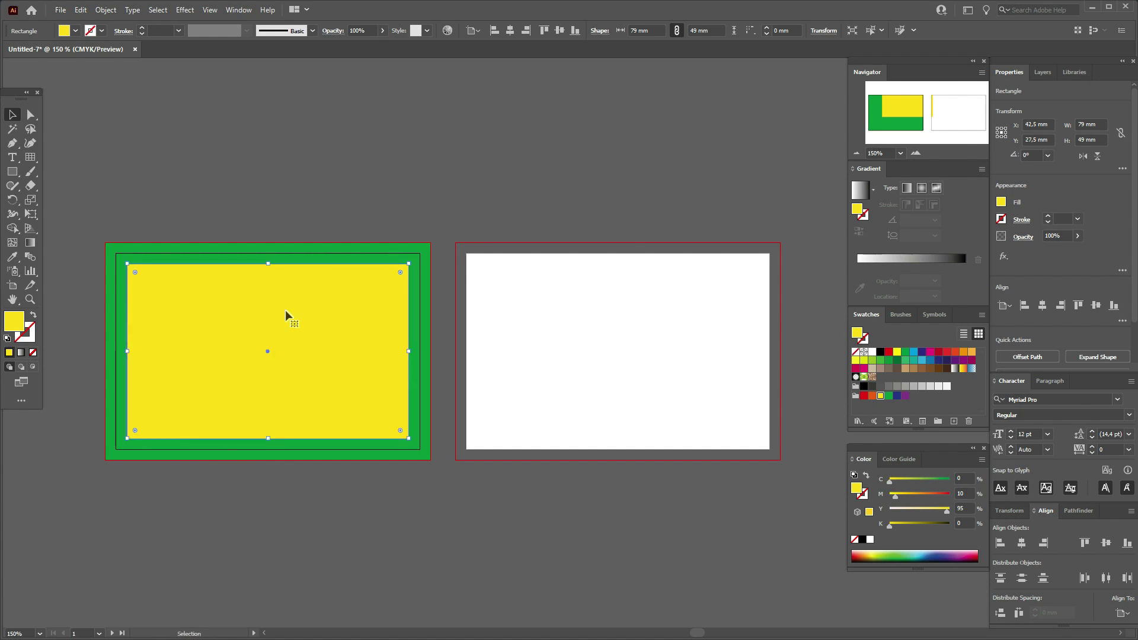
left_click(276, 249, "shift")
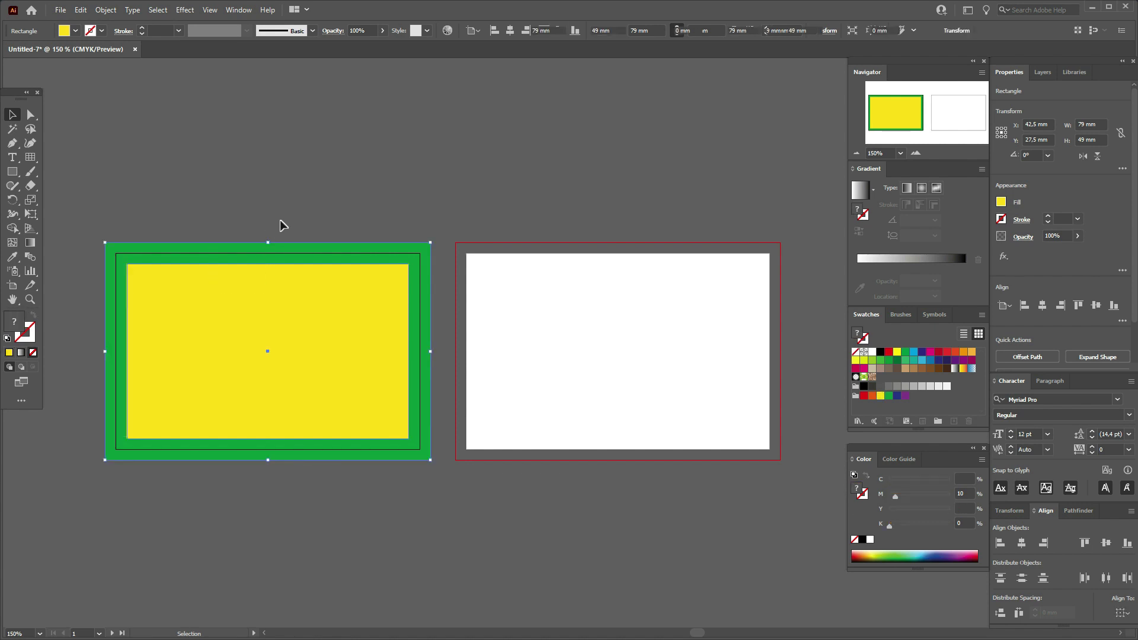
key("ctrl+shift+a")
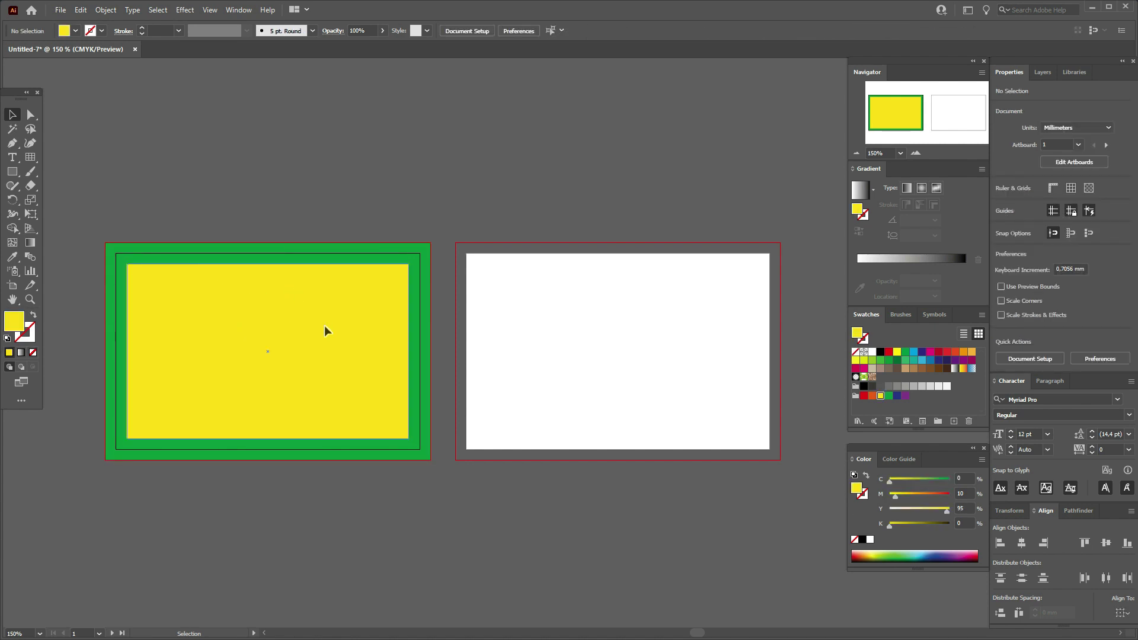
Set the yellow rectangle to align to the artboard, and deselect it
left_click(326, 331)
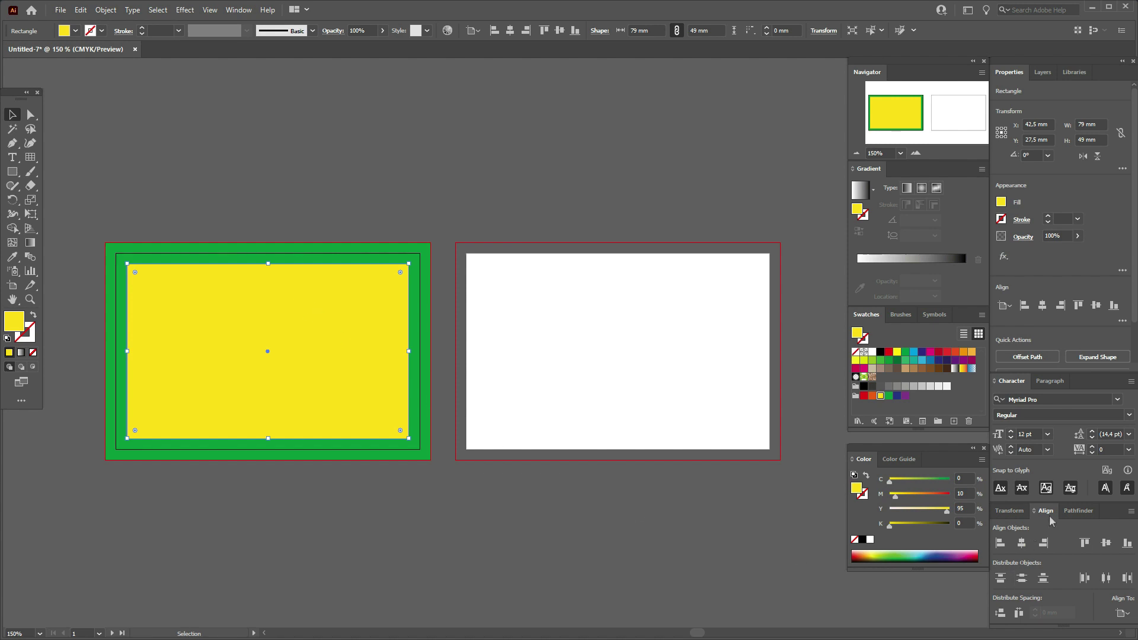
left_click(1122, 613)
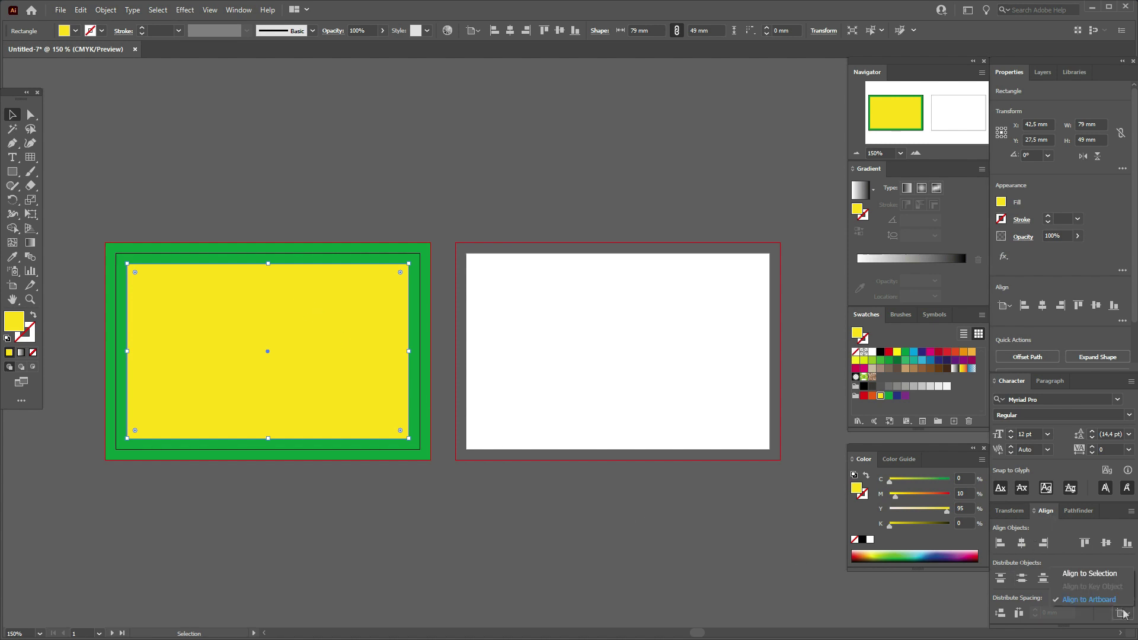
left_click(1090, 599)
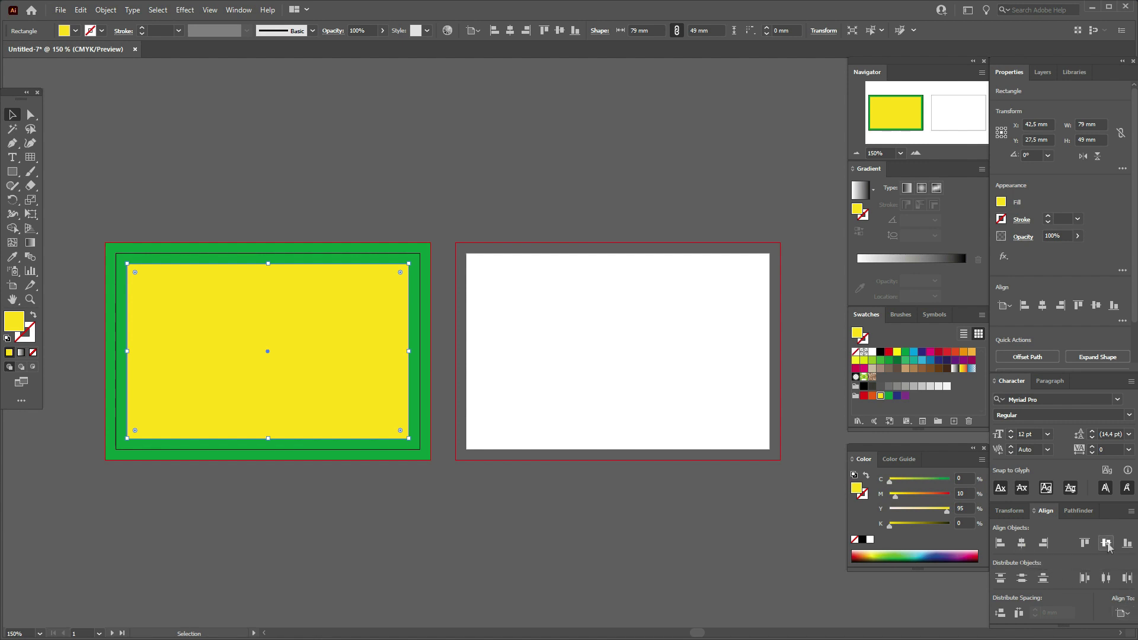
left_click(432, 187)
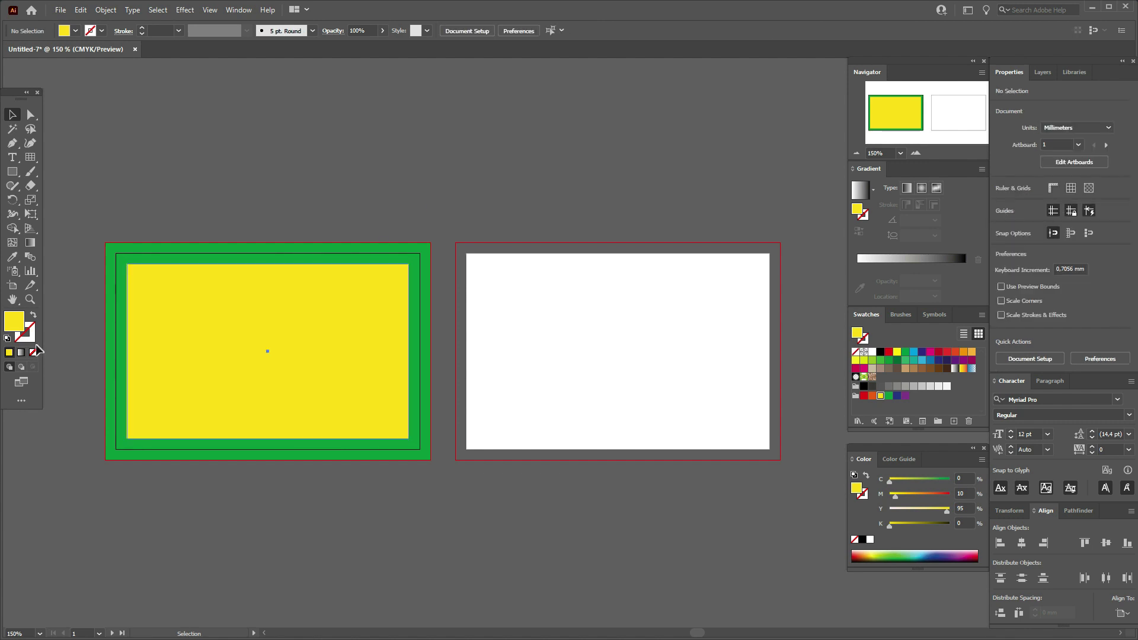
Swap the yellow rectangle's fill and stroke to leave a yellow outline with no fill, hide the selection edges, and deselect it
left_click(33, 316)
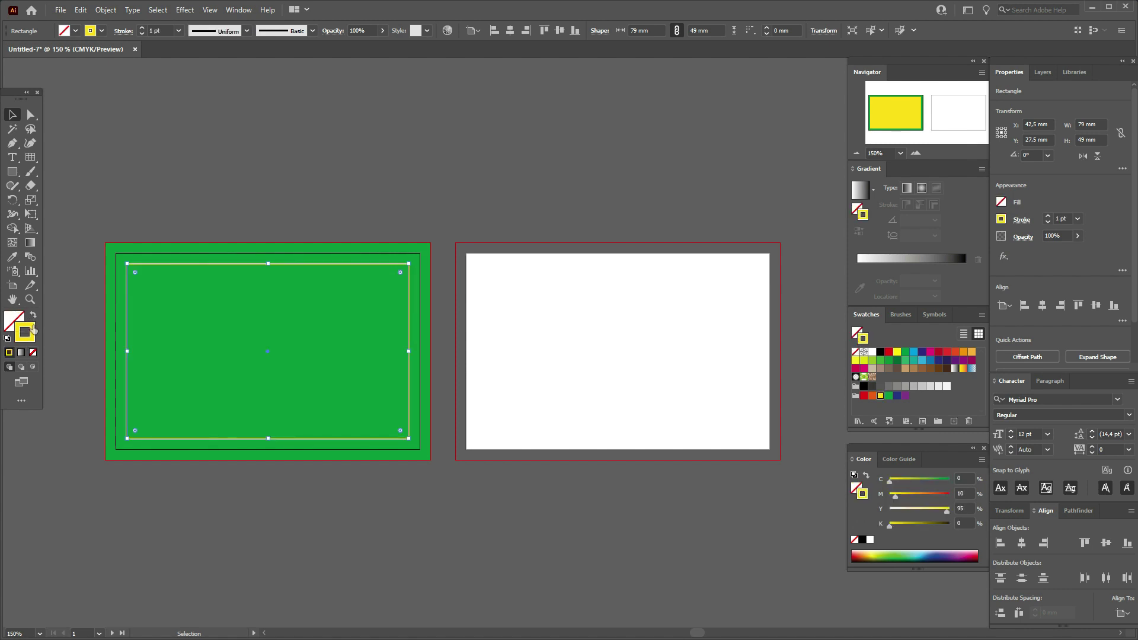
key("ctrl+h")
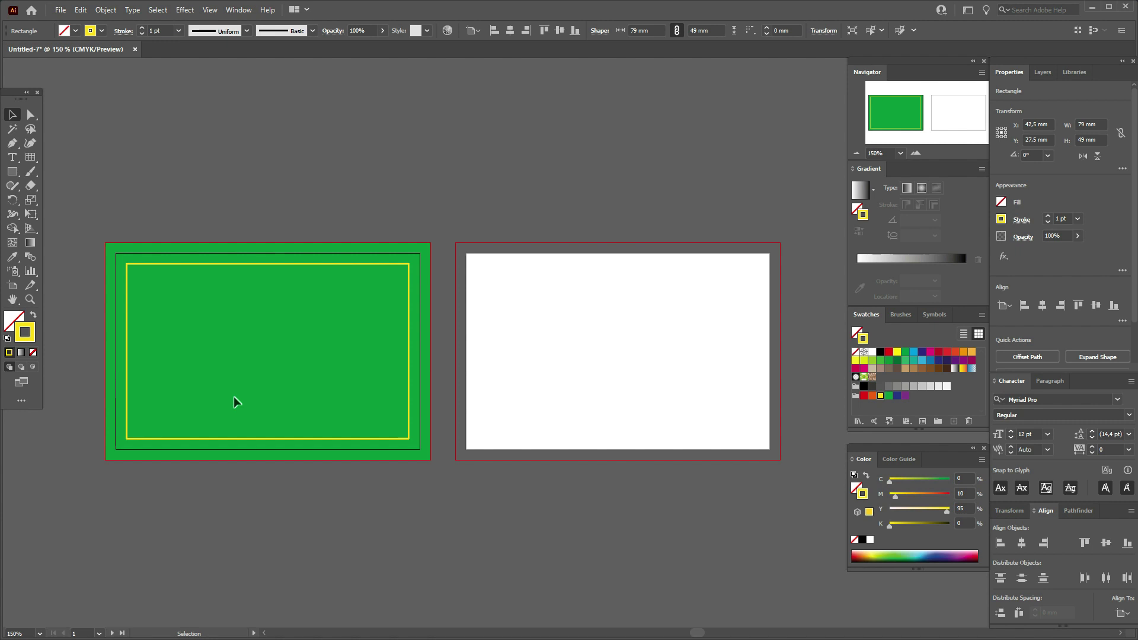
key("ctrl+shift+a")
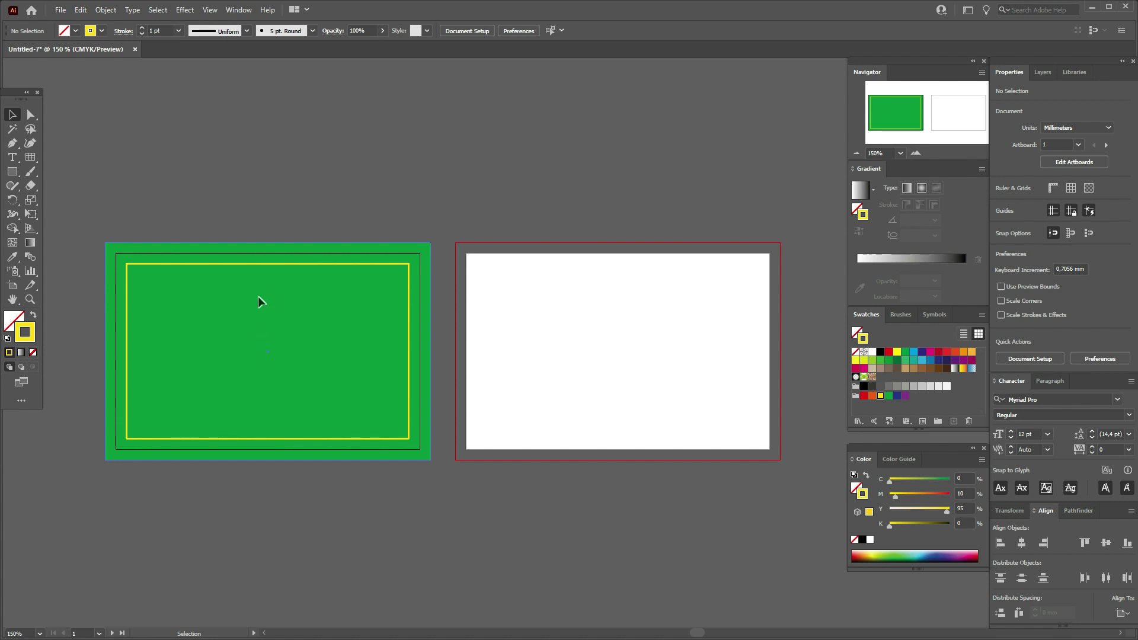
left_click(275, 270)
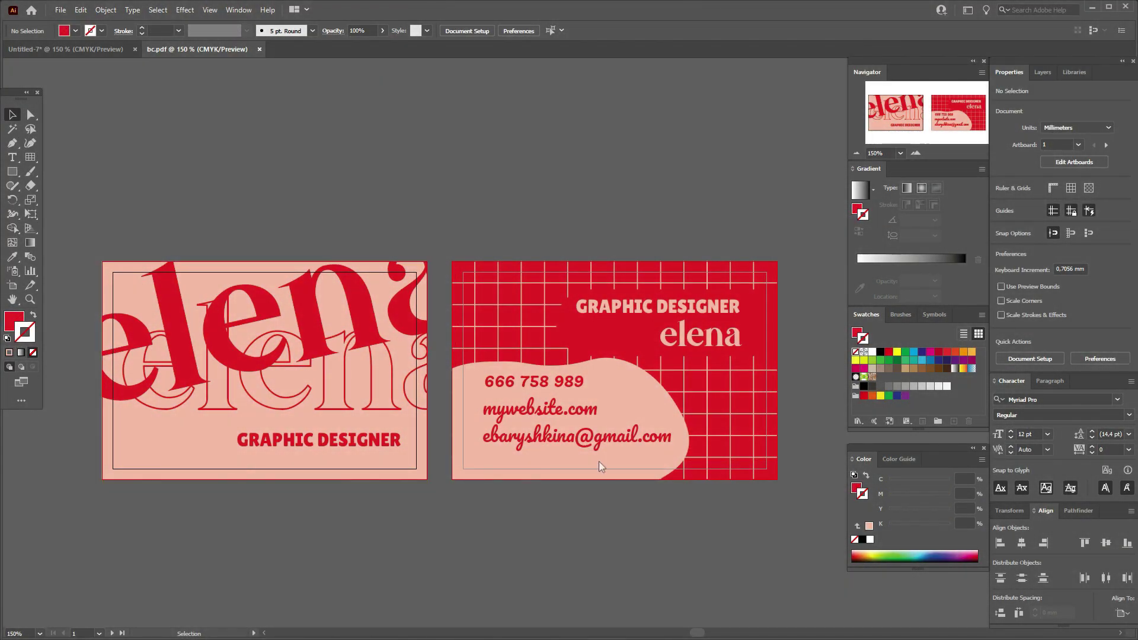
In the bc.pdf document, convert the front card's "GRAPHIC DESIGNER" text and the back card's contact details to outlines
left_click(341, 449)
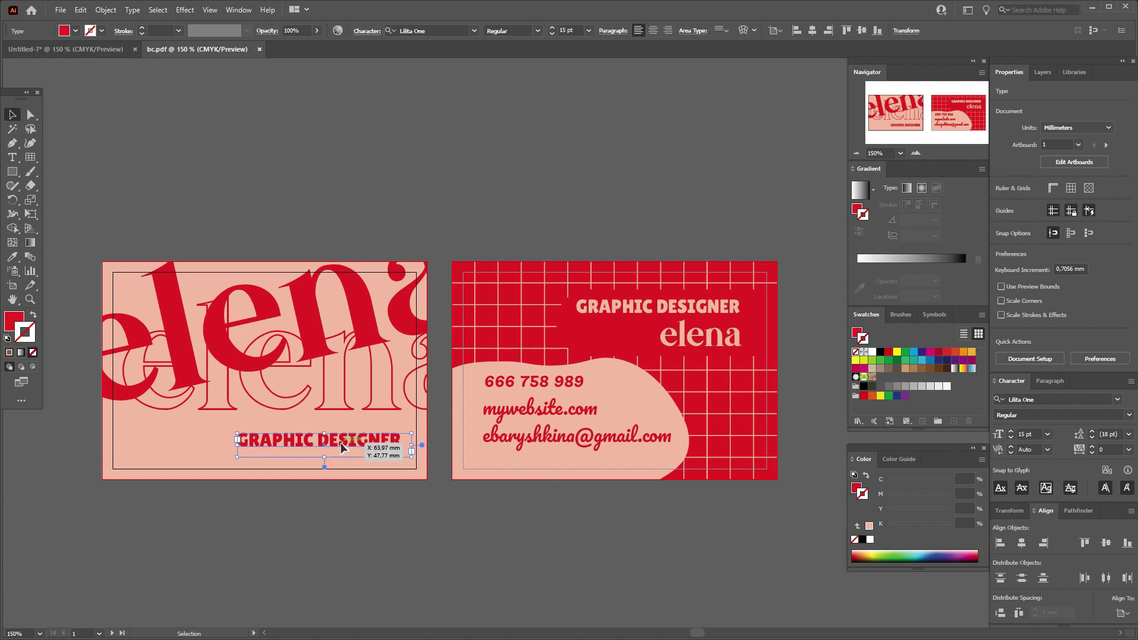
right_click(342, 449)
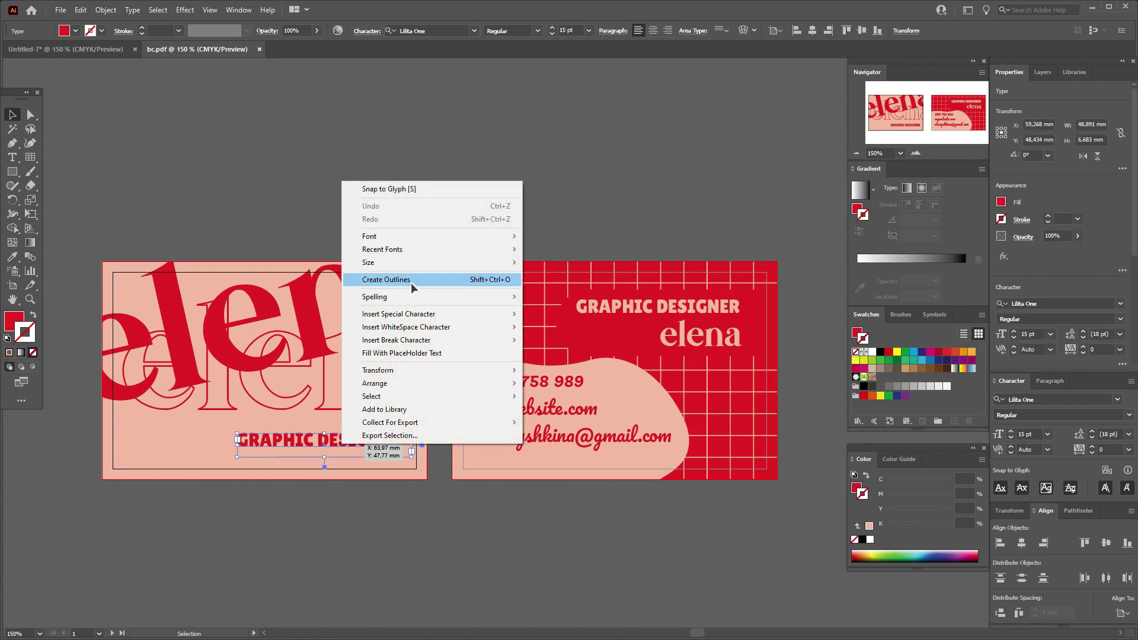
left_click(475, 281)
left_click(553, 419)
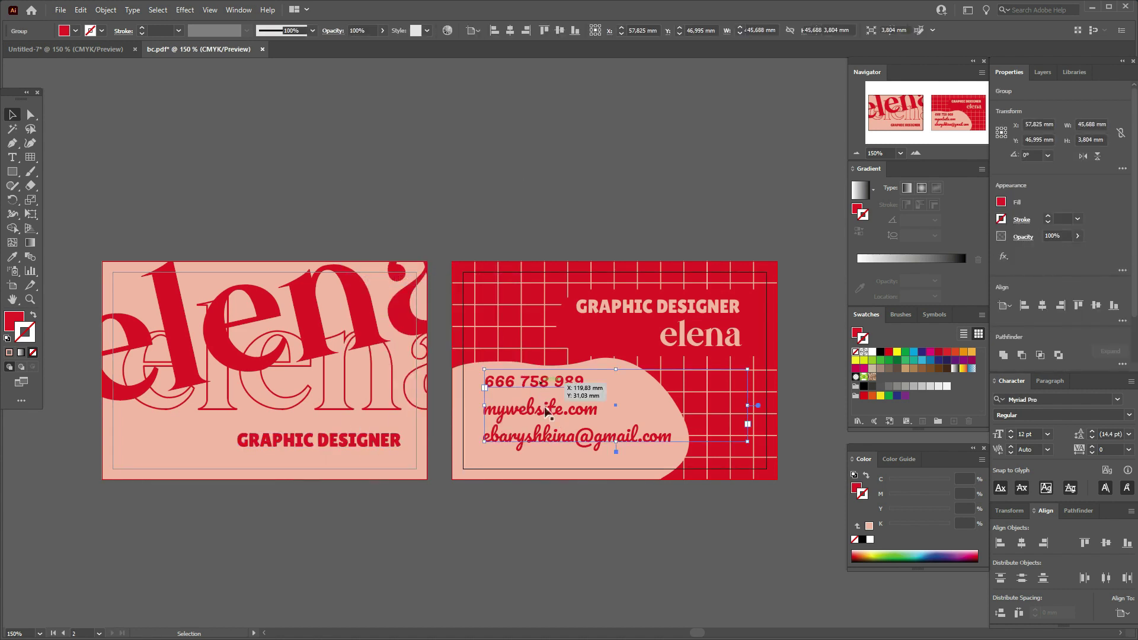
right_click(546, 411)
left_click(590, 243)
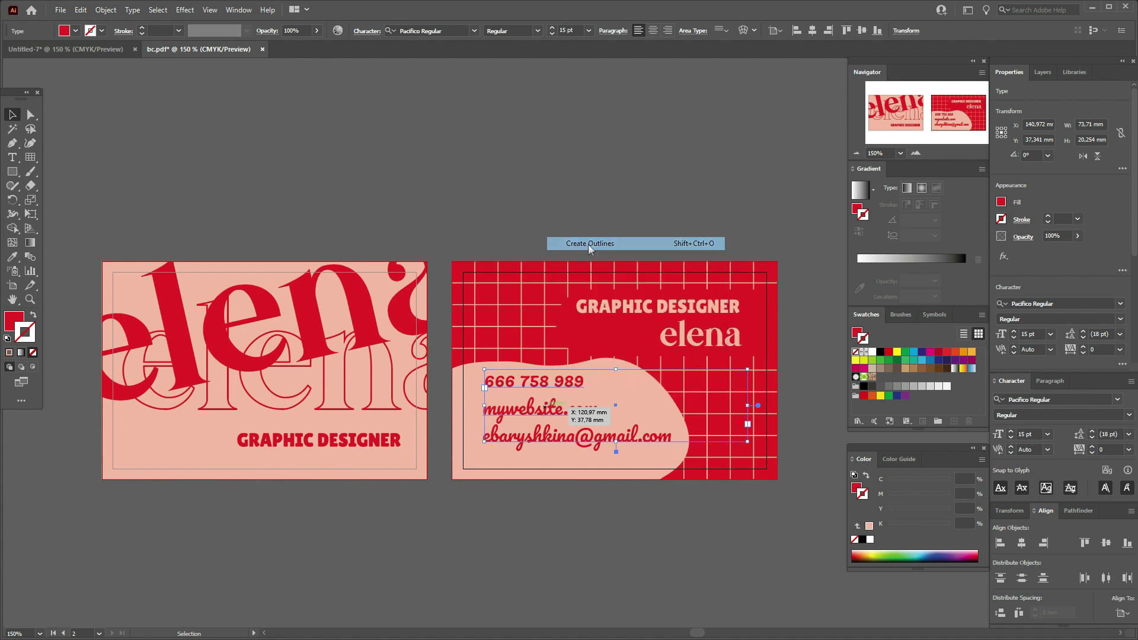
Convert the "GRAPHIC DESIGNER" heading and the designer's name on the back card to outlines
left_click(630, 308)
right_click(629, 309)
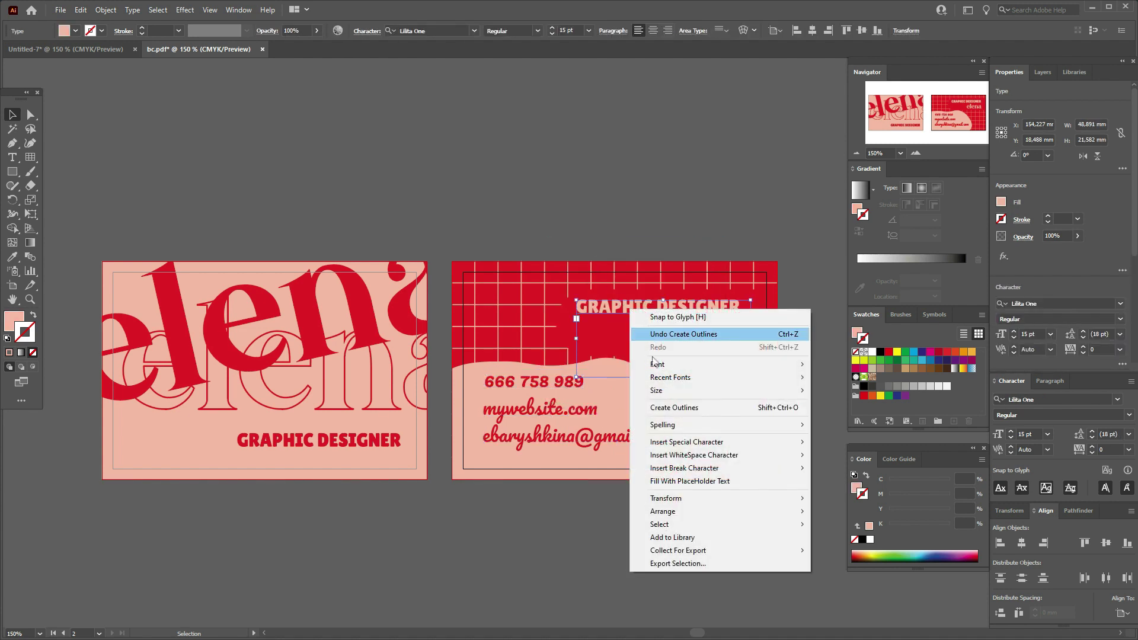
left_click(669, 408)
left_click(703, 343)
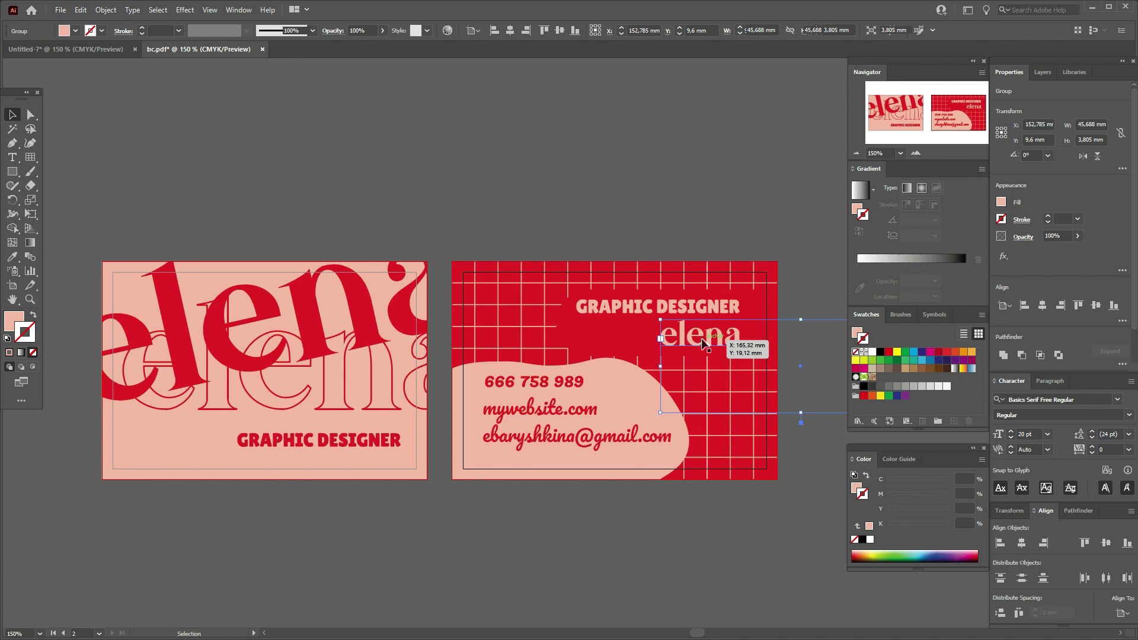
right_click(703, 342)
left_click(753, 438)
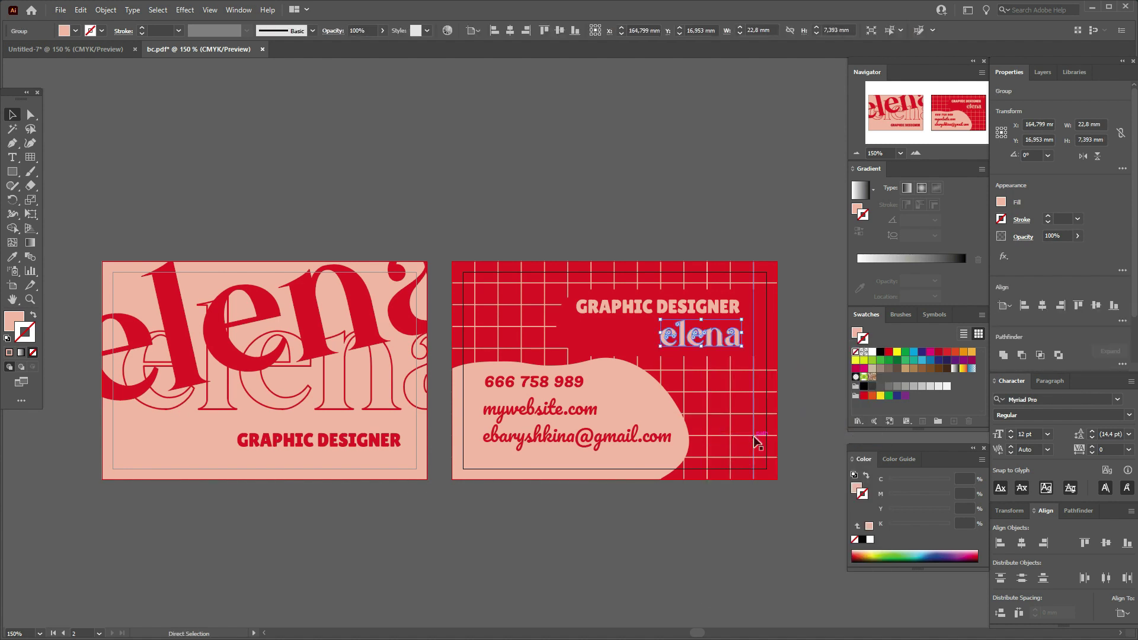
Select all artwork on both cards and expand its appearance
key("ctrl+a")
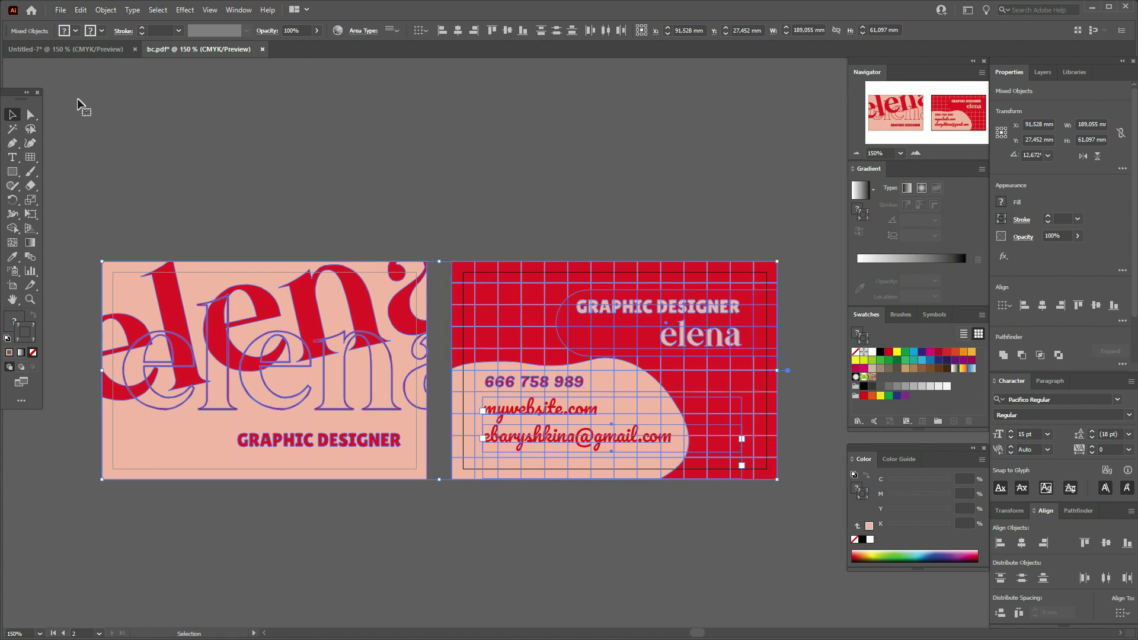
left_click(106, 10)
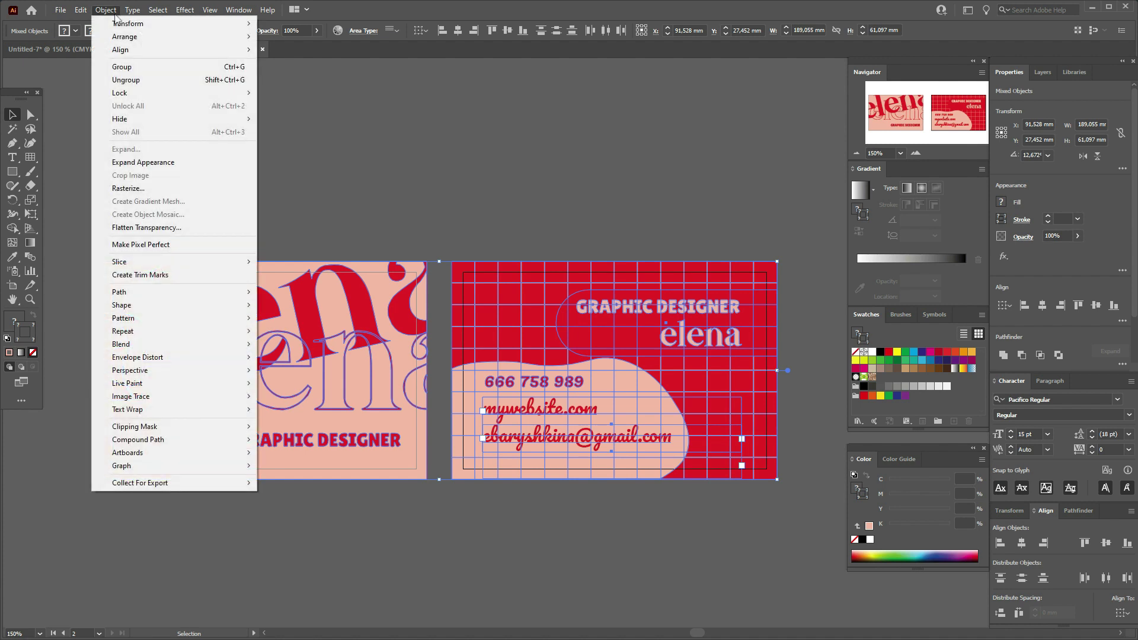
left_click(170, 167)
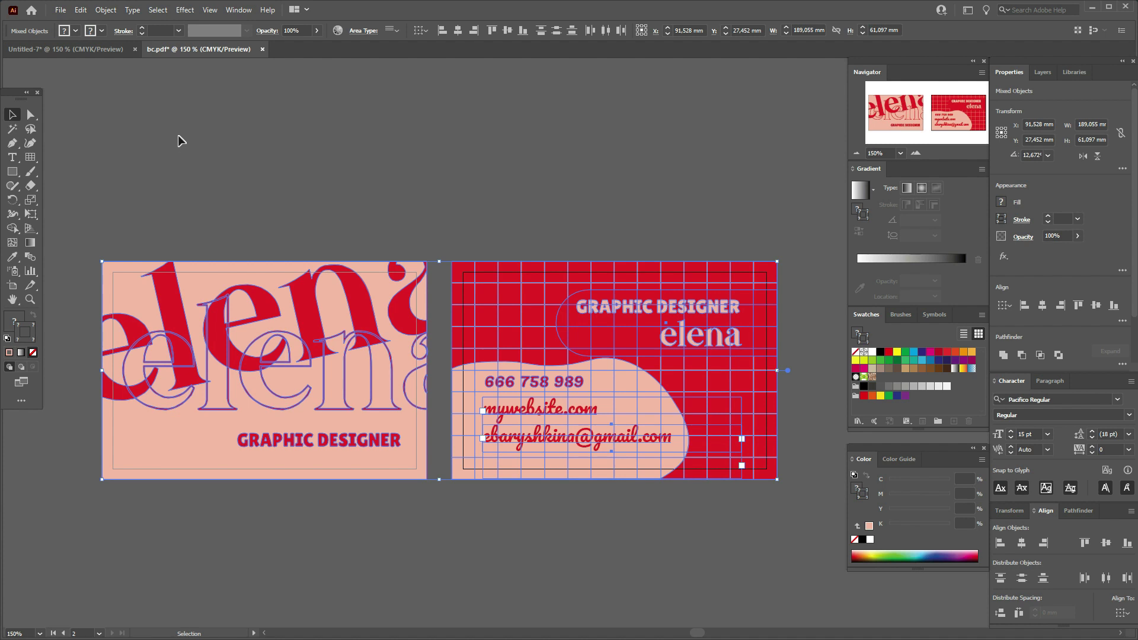
Expand the selected artwork on both cards with the object and fill options enabled, and deselect it
left_click(105, 9)
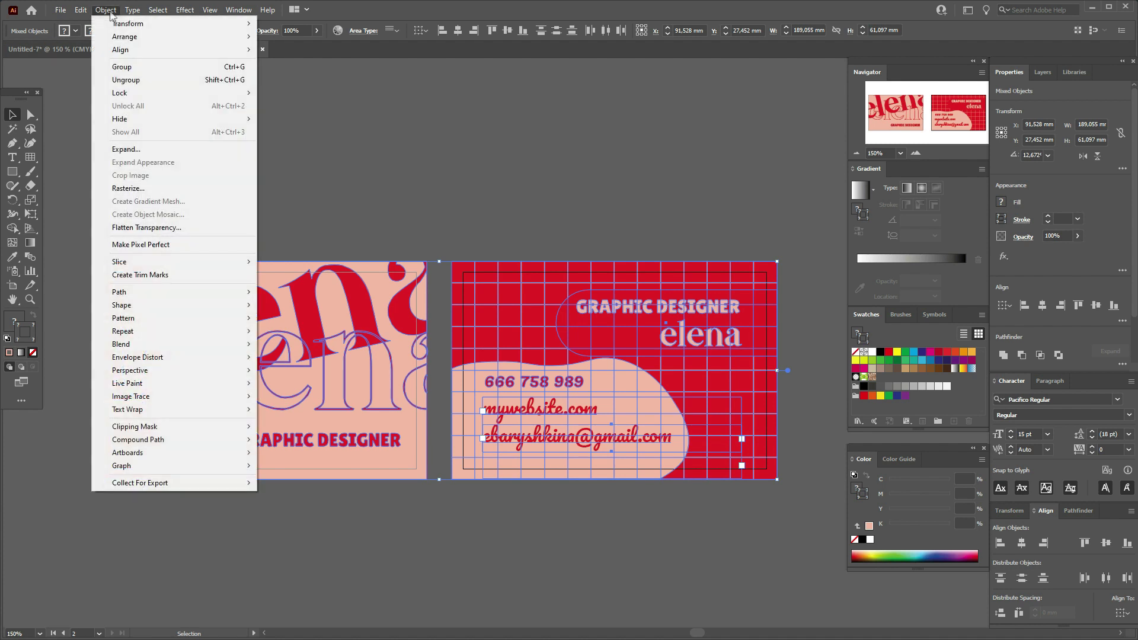
left_click(130, 150)
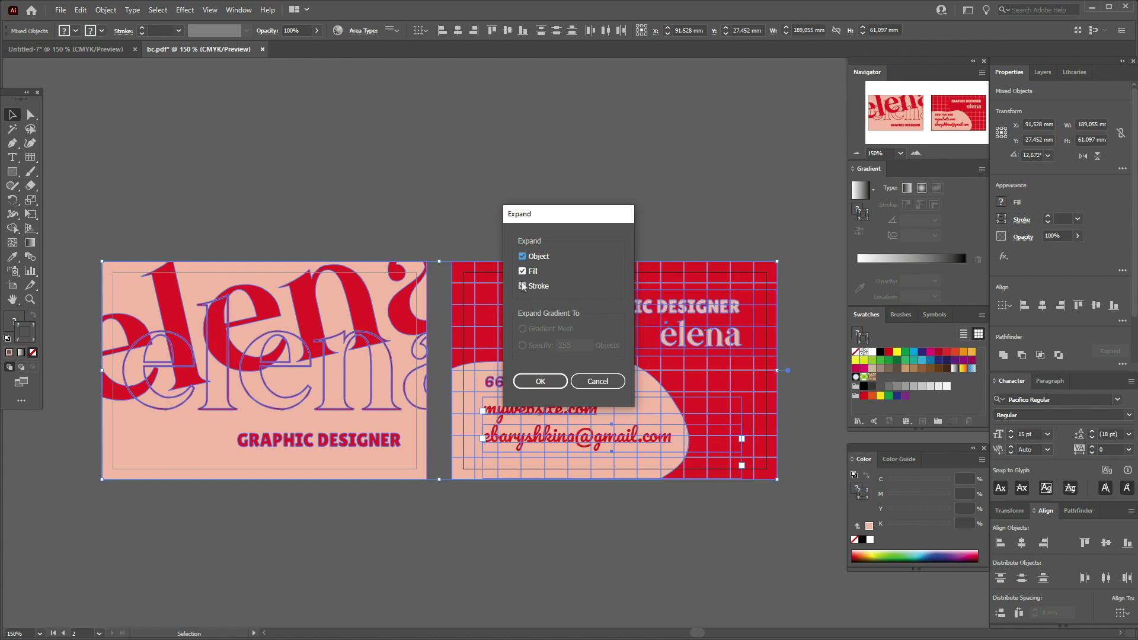
left_click(537, 383)
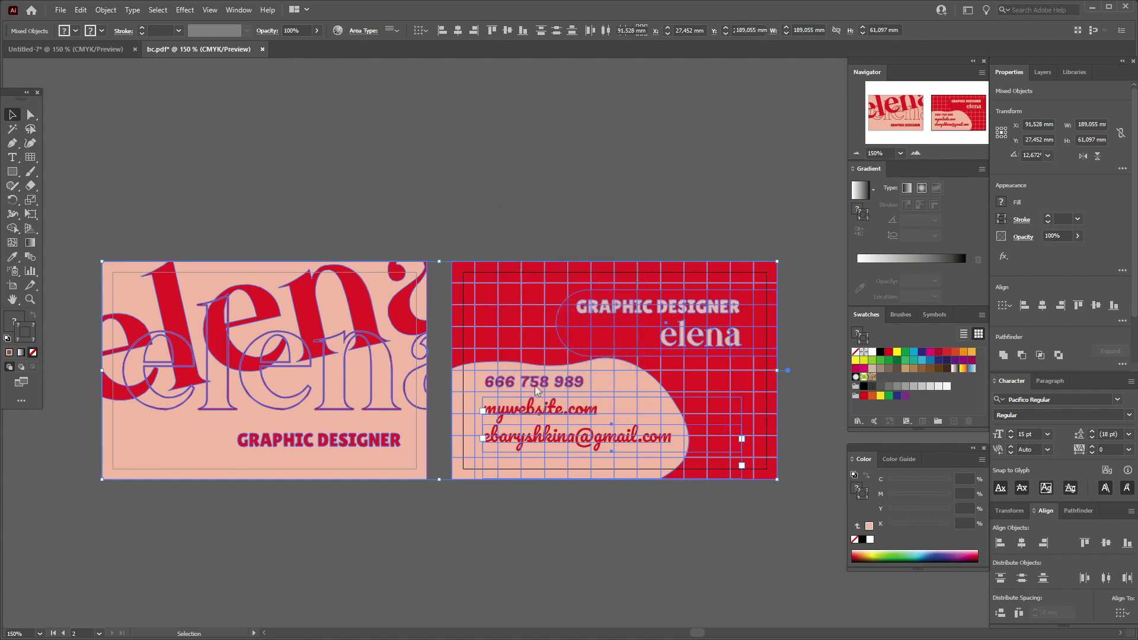
left_click(515, 223)
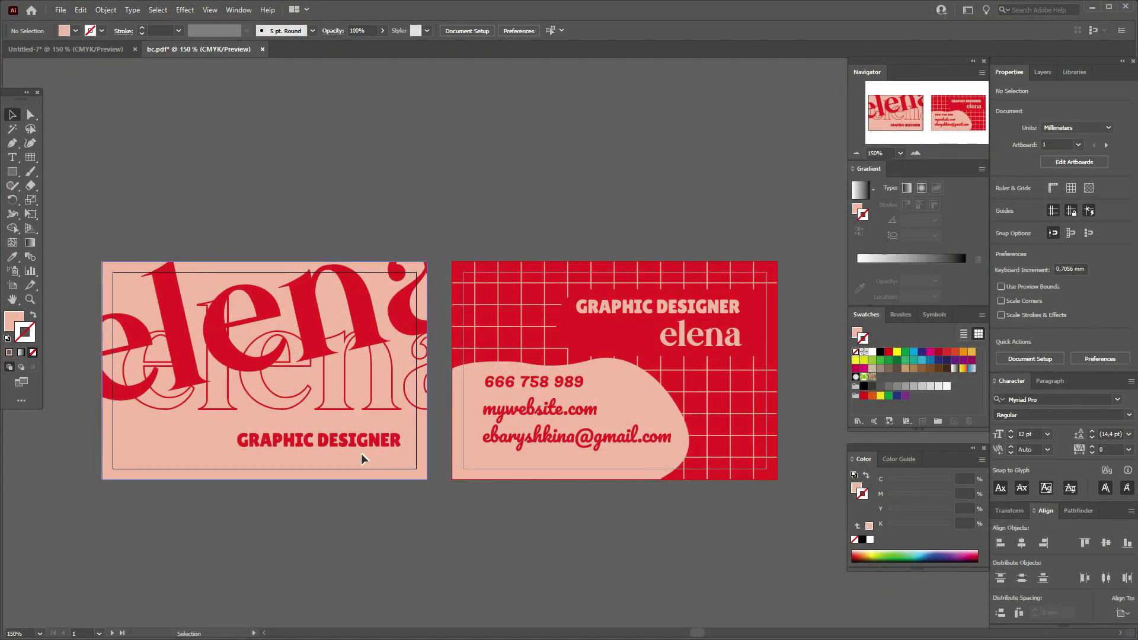
Save the document under the new name "business card" as an Adobe PDF including all artboards
left_click(61, 10)
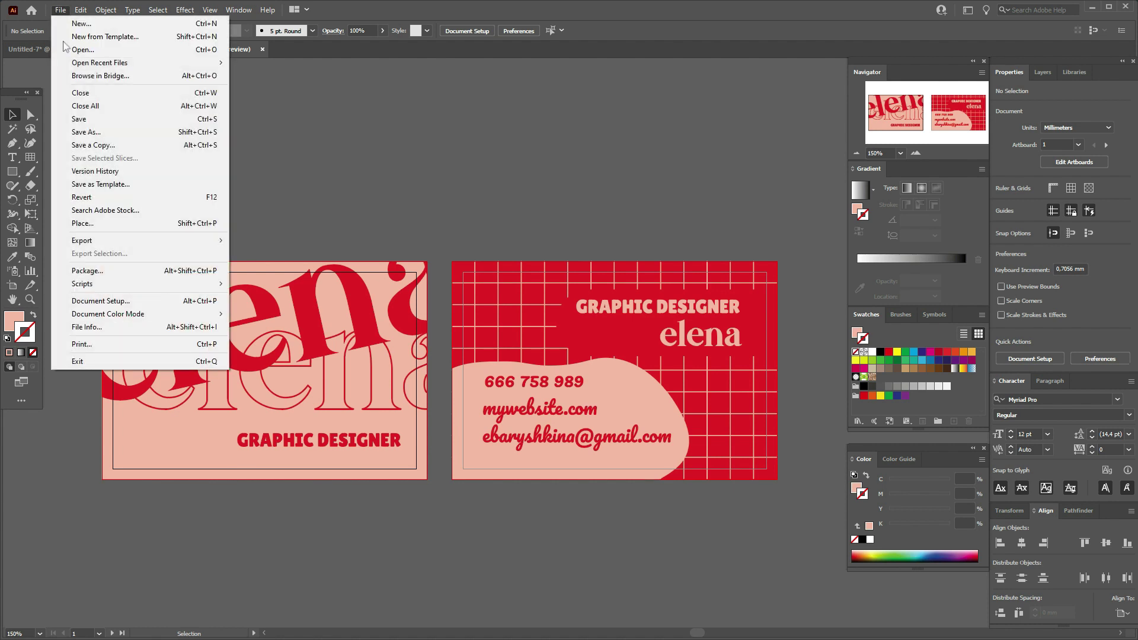
left_click(98, 135)
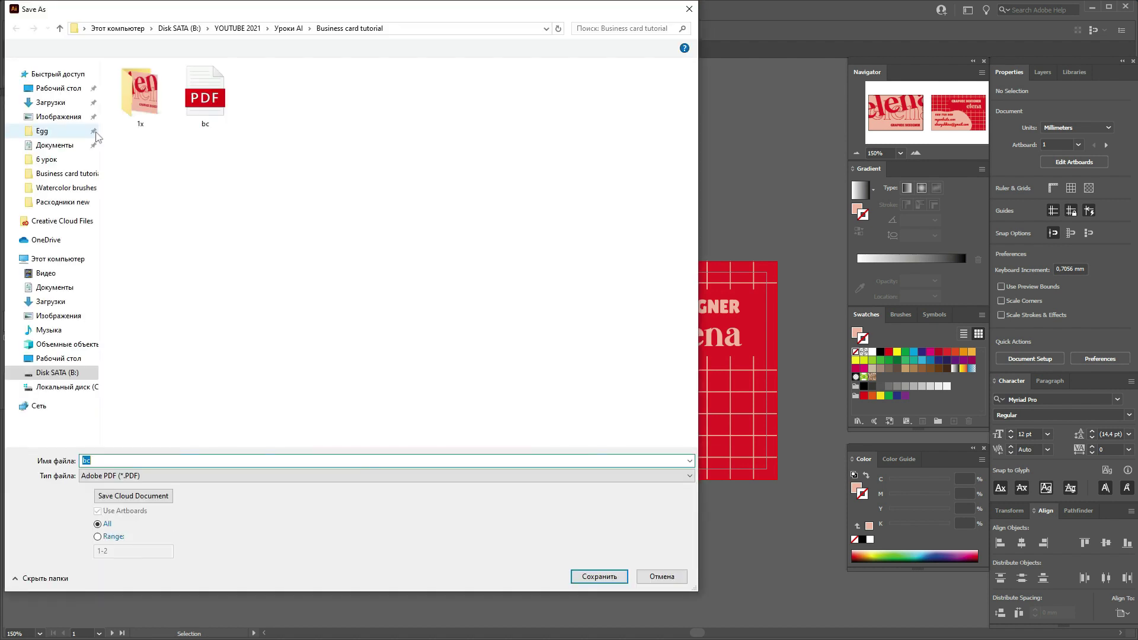
type("b")
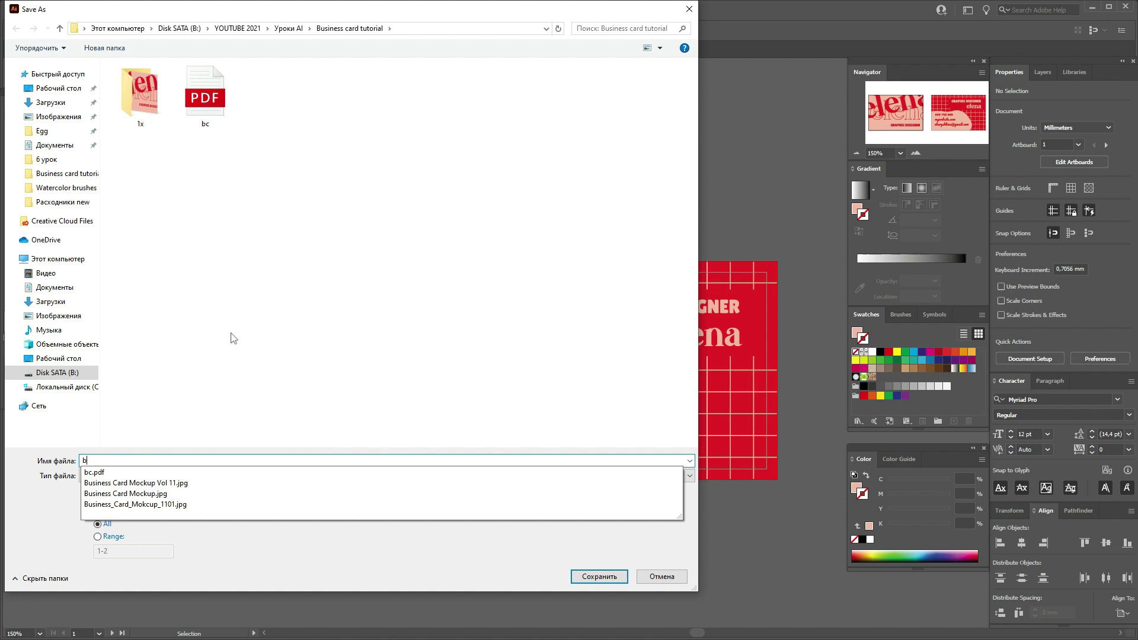
type("usiness card")
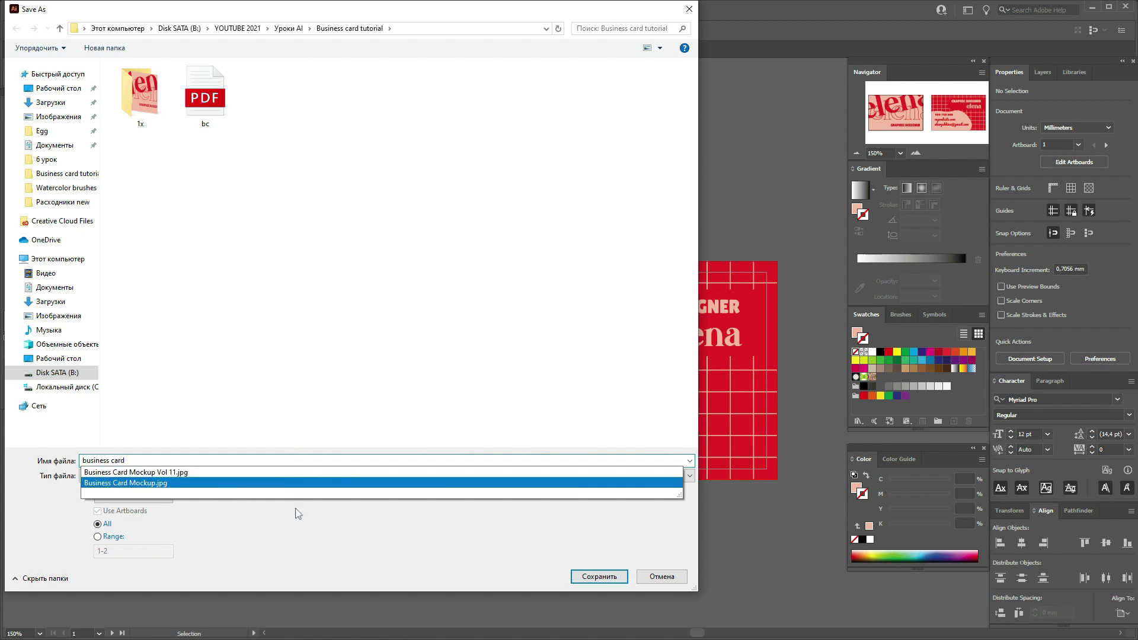
left_click(295, 531)
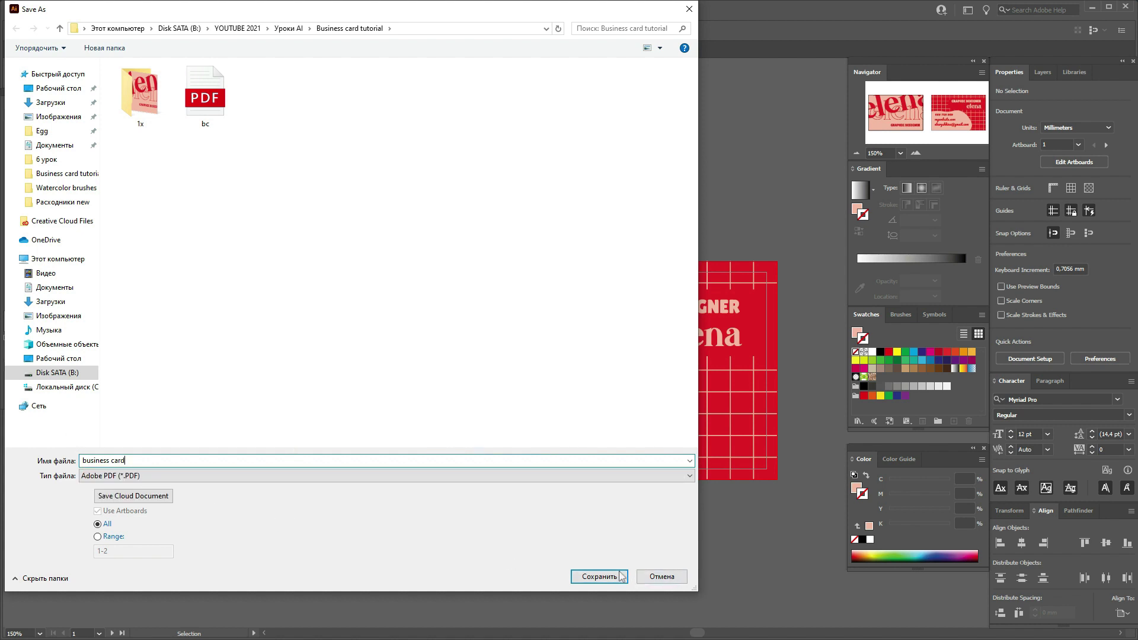
left_click(599, 576)
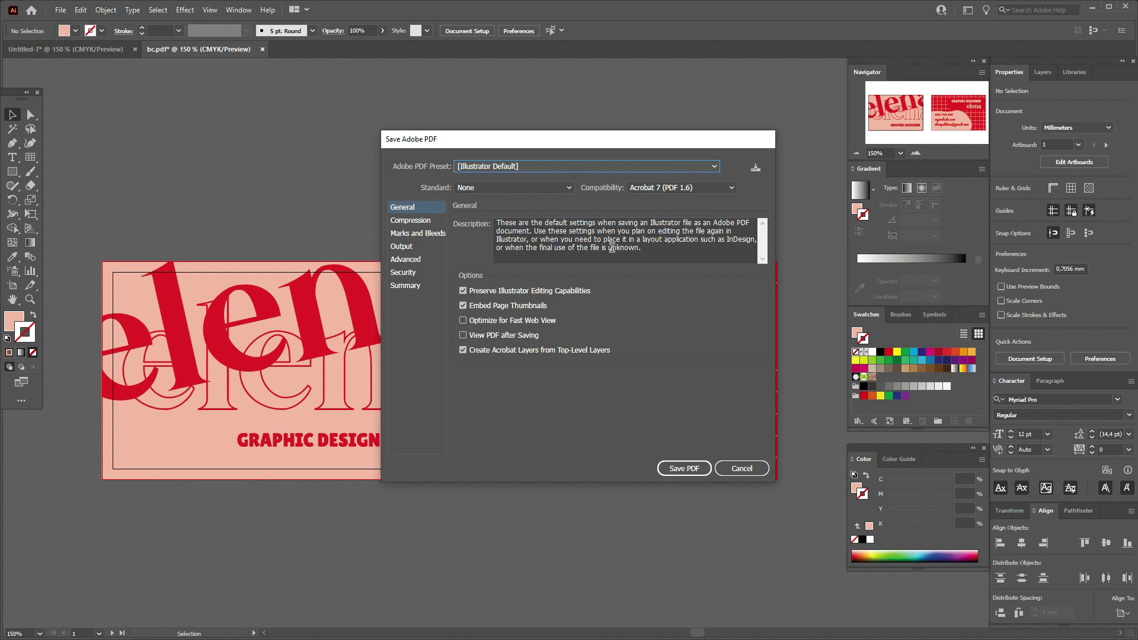
Apply the High Quality Print preset to the PDF and save it
left_click(641, 165)
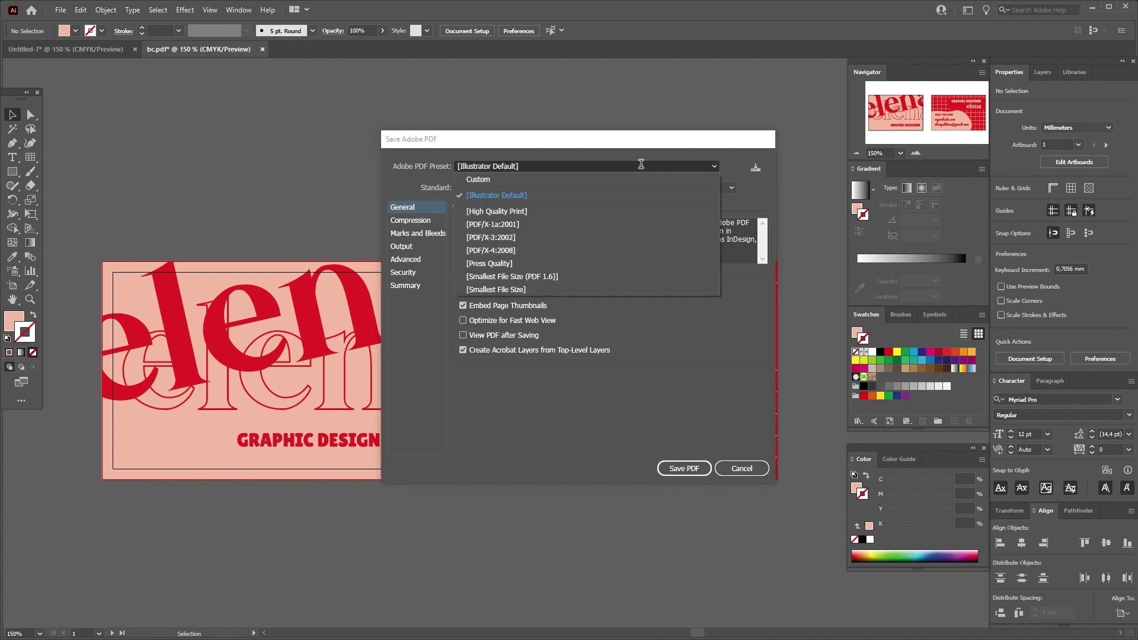
left_click(586, 212)
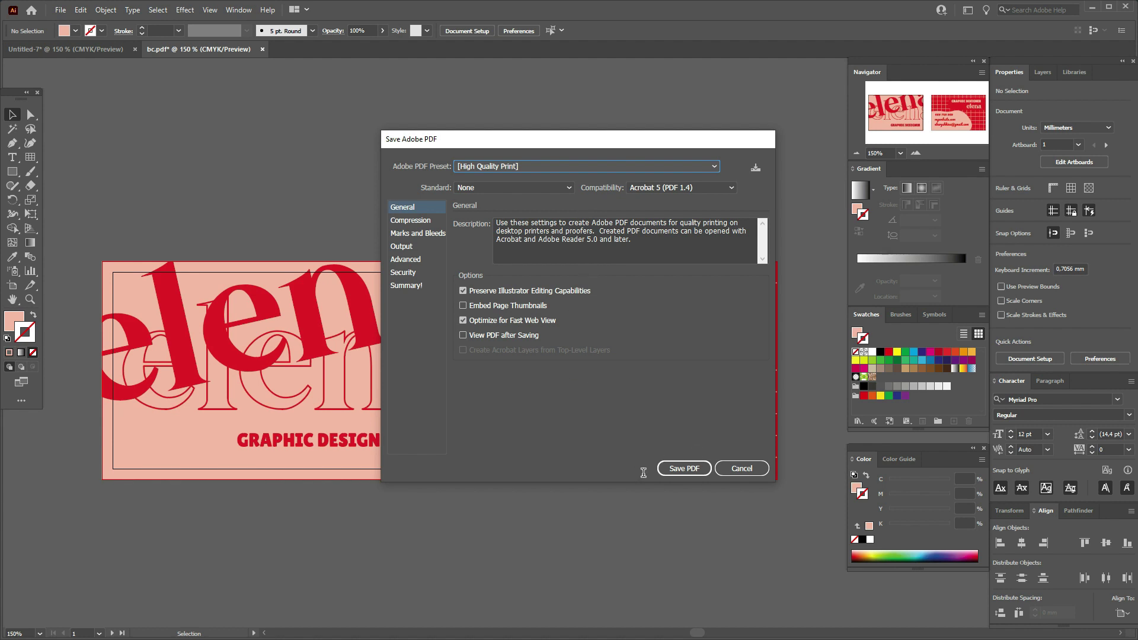
left_click(687, 474)
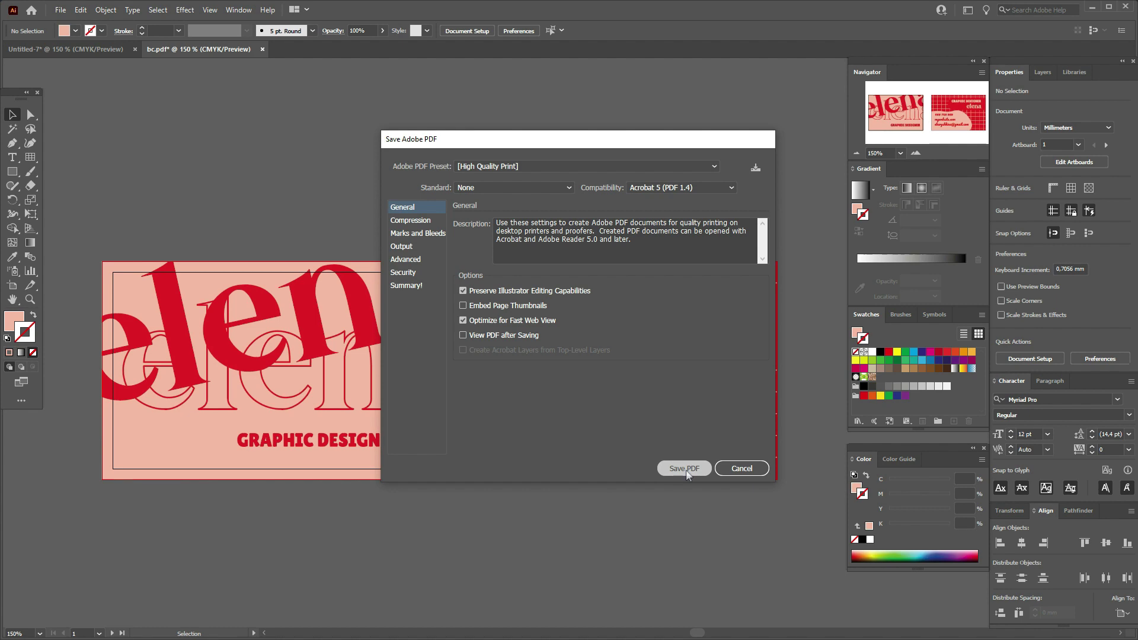
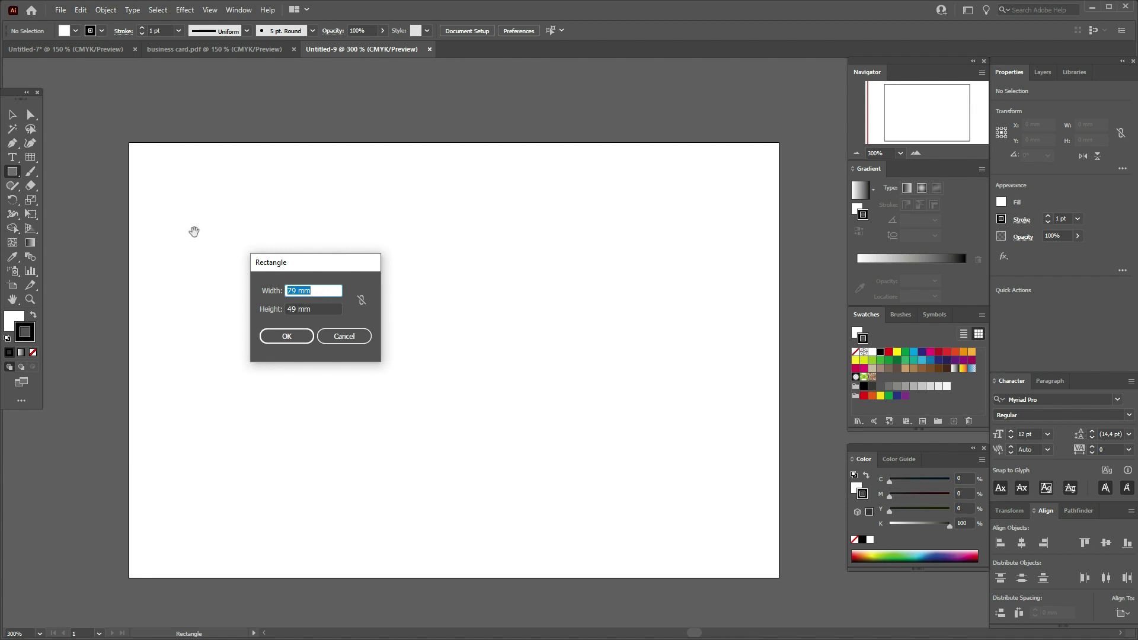
Create an 85 × 55 mm rectangle in the new document and move it within the artboard
type("85")
left_click_drag(304, 309, 284, 310)
type("5")
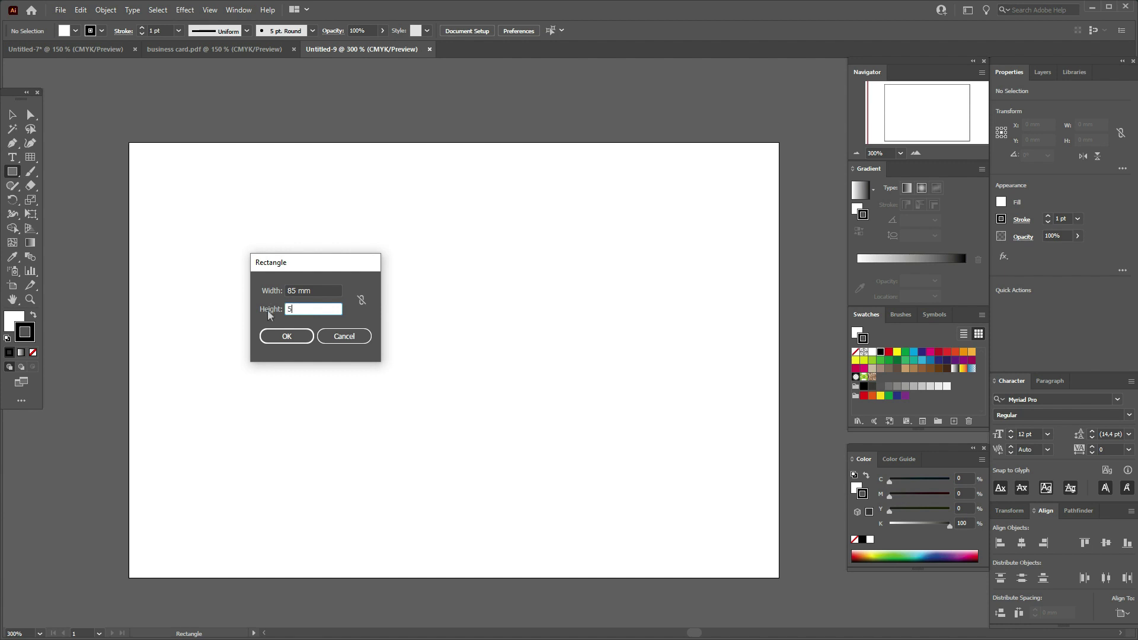
left_click(275, 338)
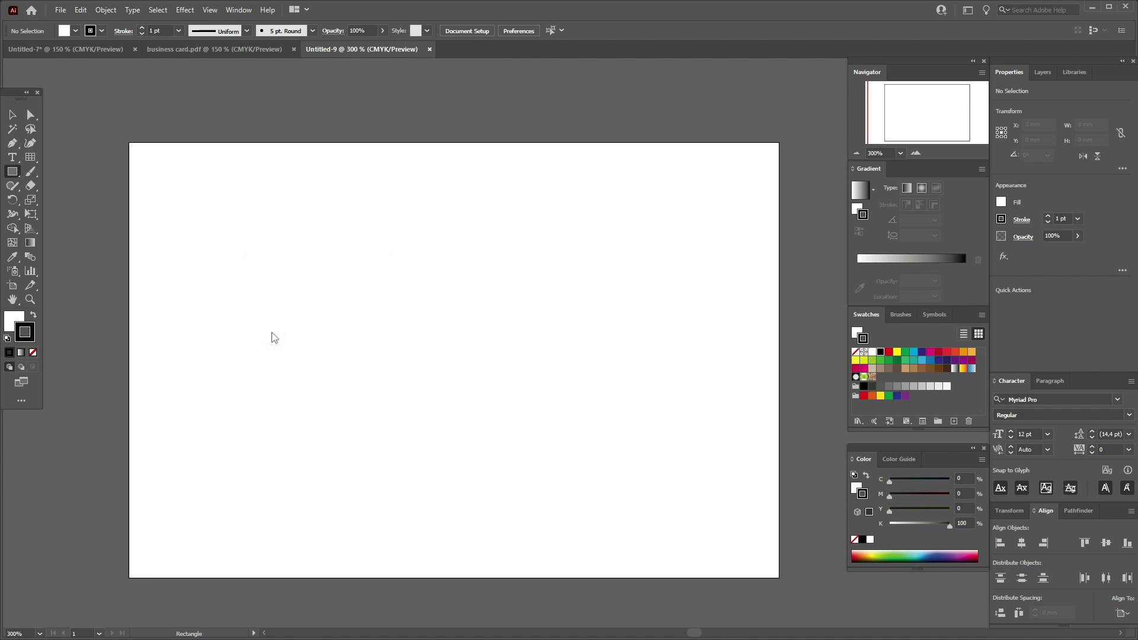
left_click(12, 115)
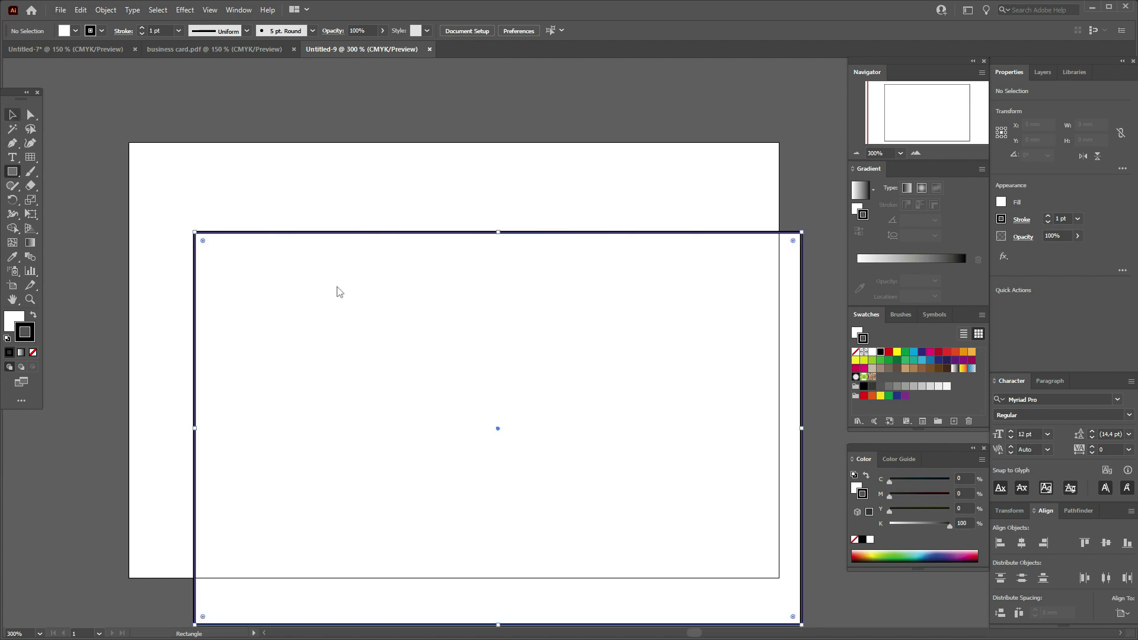
left_click_drag(335, 289, 321, 250)
Create a second rectangle 79 mm wide and 49 mm high
key("m")
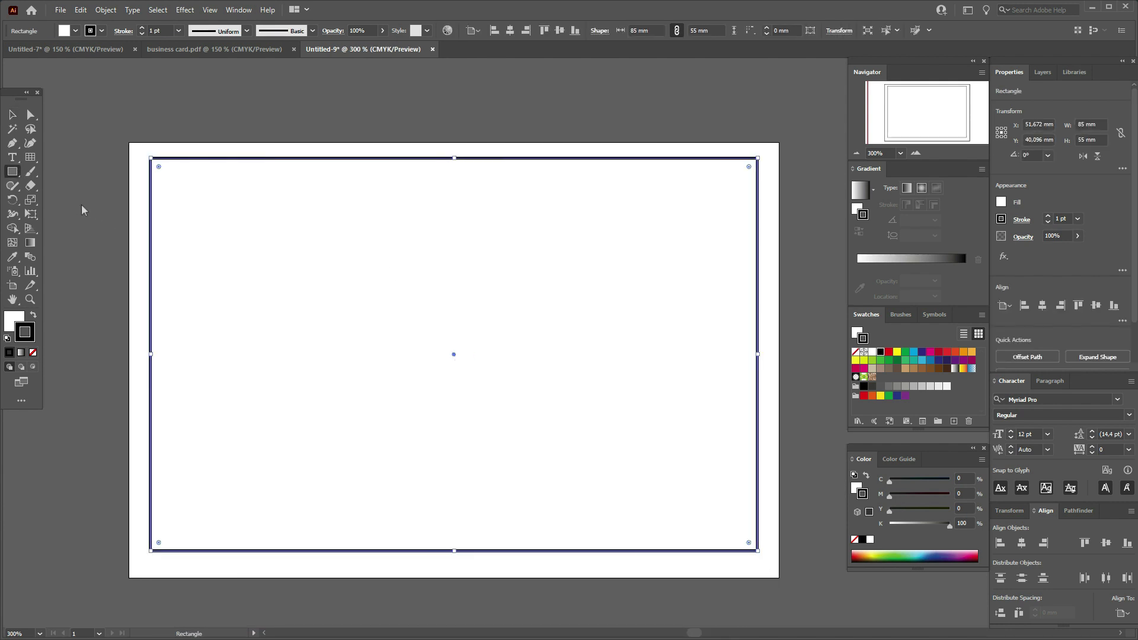
left_click(83, 211)
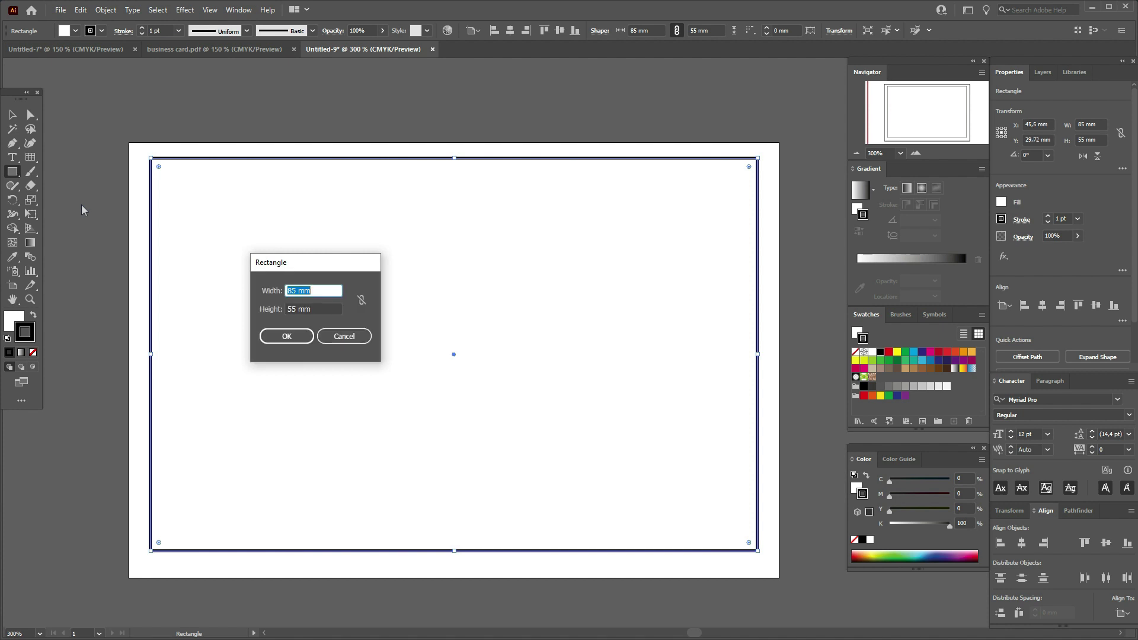
type("79")
key("Tab")
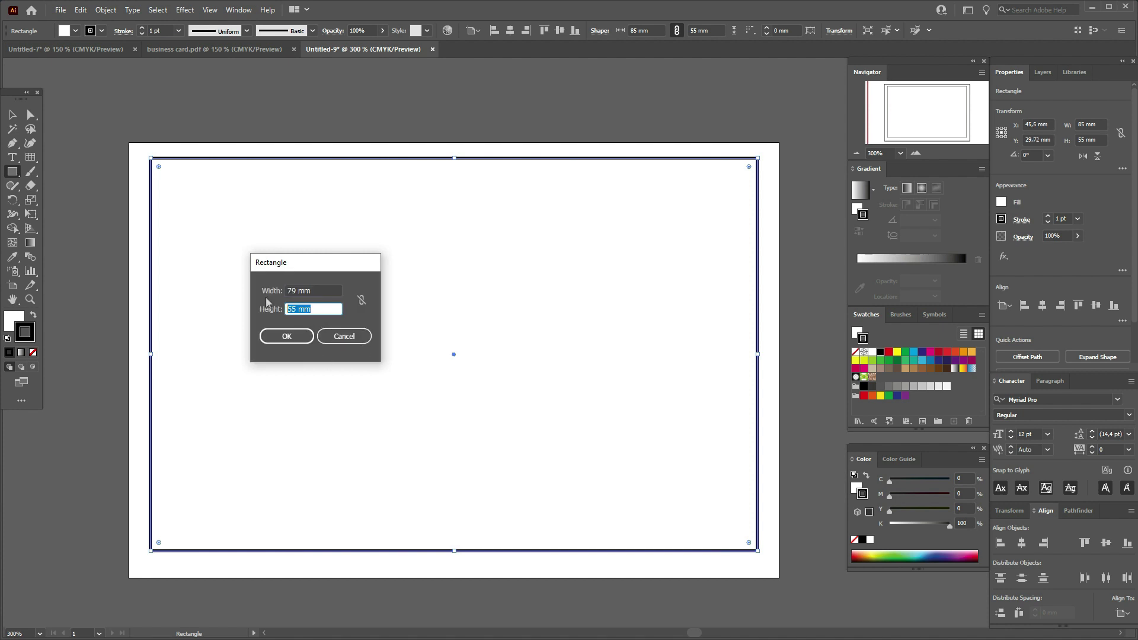
type("49")
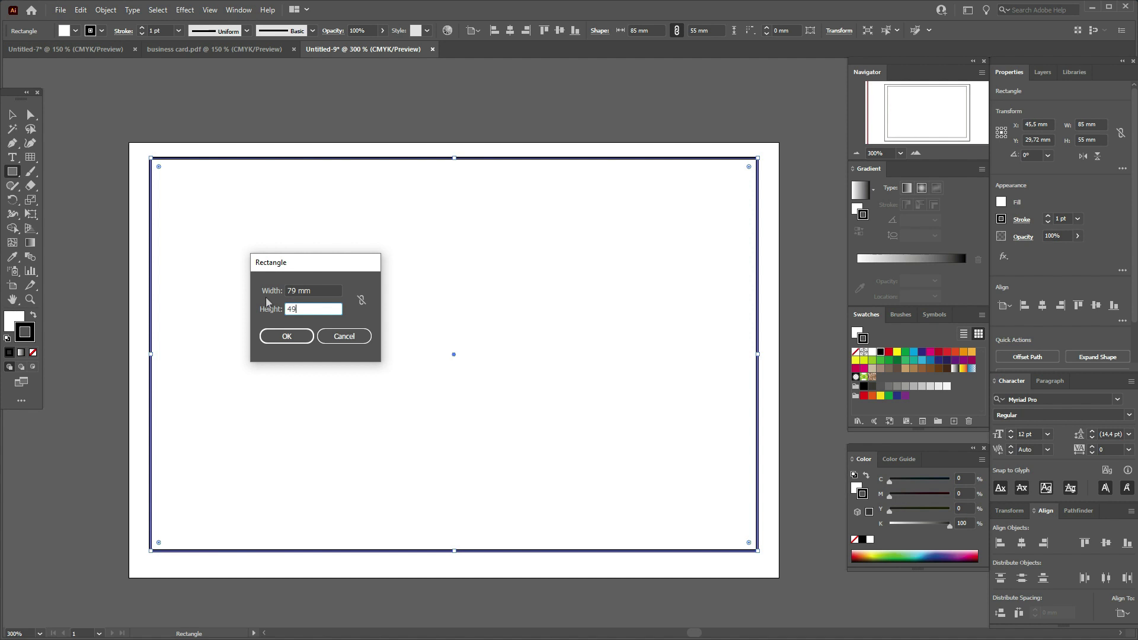
left_click(295, 340)
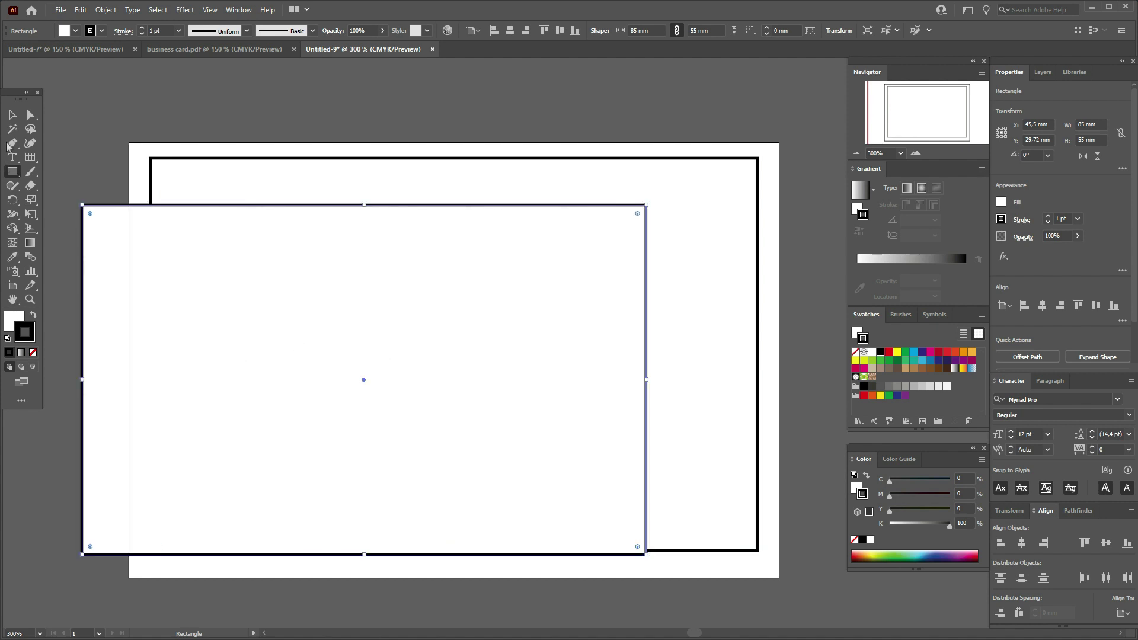
Select both rectangles and centre them horizontally and vertically on the artboard
left_click(12, 117)
left_click_drag(172, 117, 306, 267)
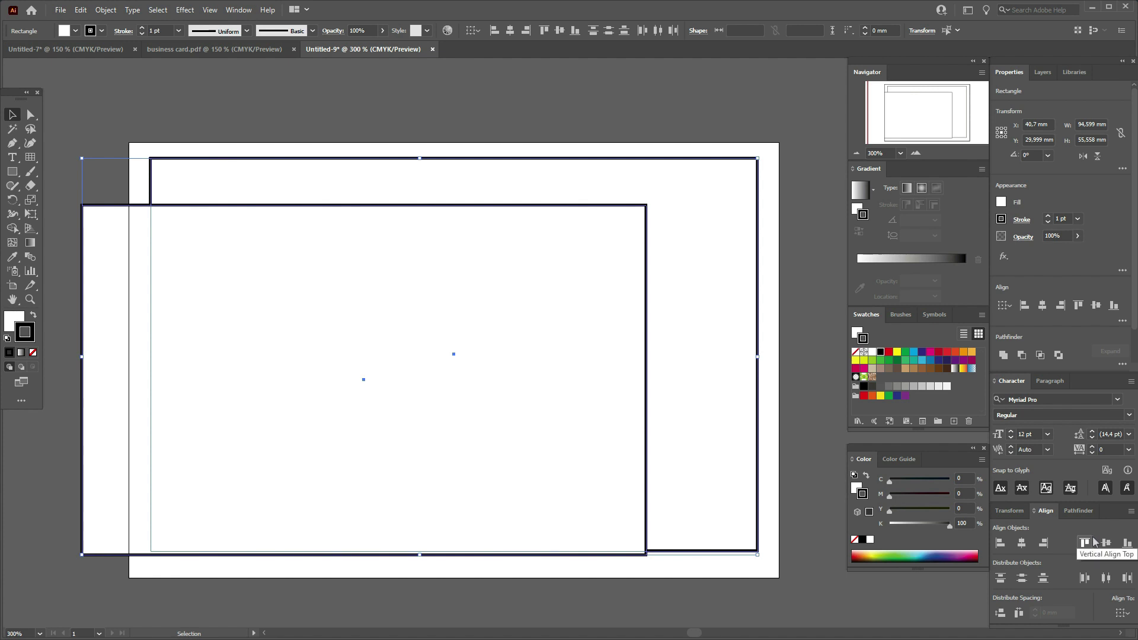
left_click(1122, 615)
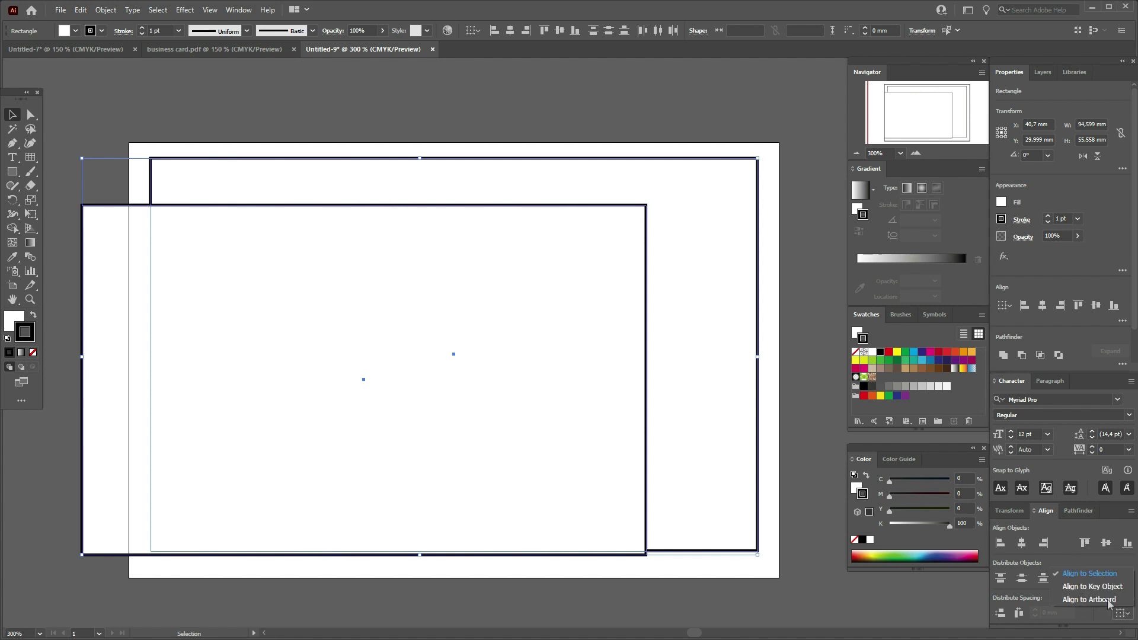
left_click(1089, 600)
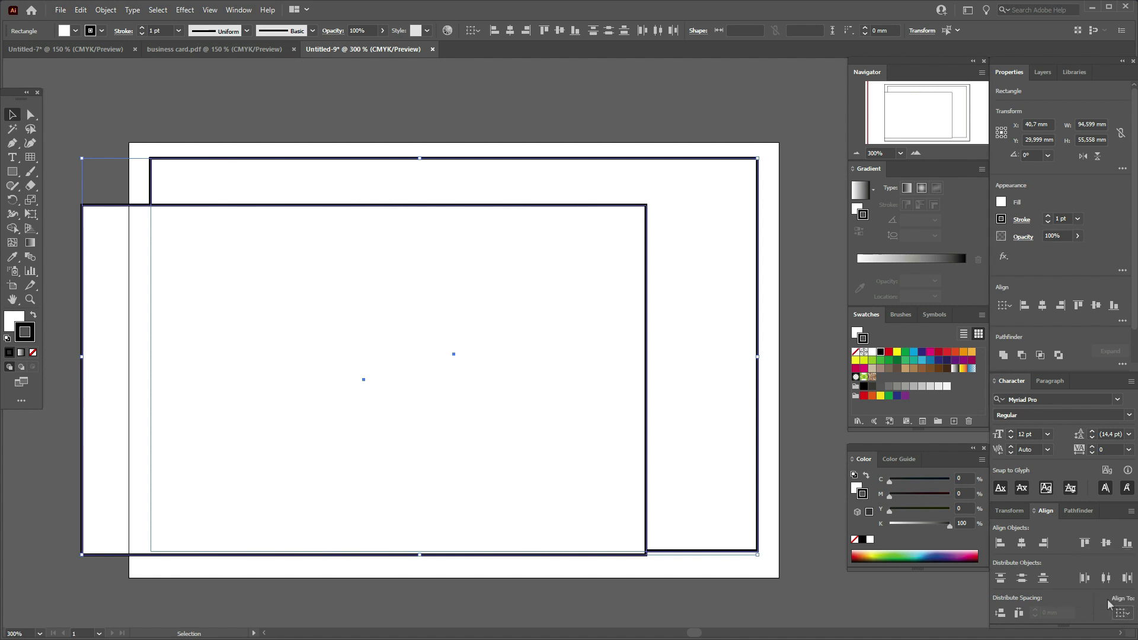
left_click(1021, 547)
left_click(1106, 544)
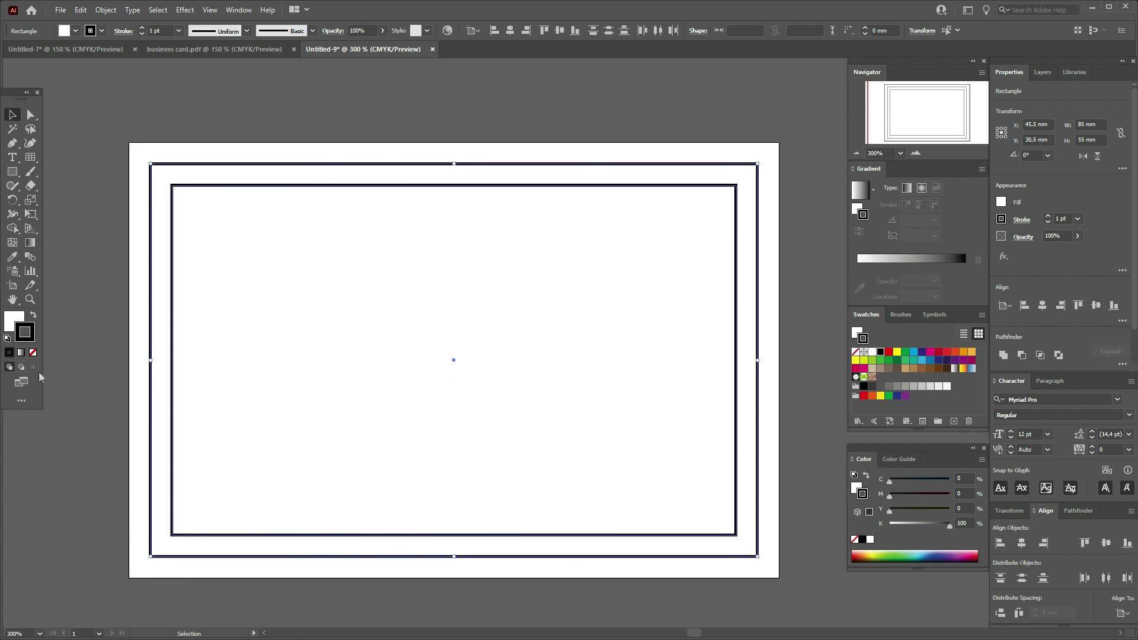
Remove the stroke and fill from the outer 85 × 55 mm rectangle, undo the last extra change and deselect everything
left_click(152, 168)
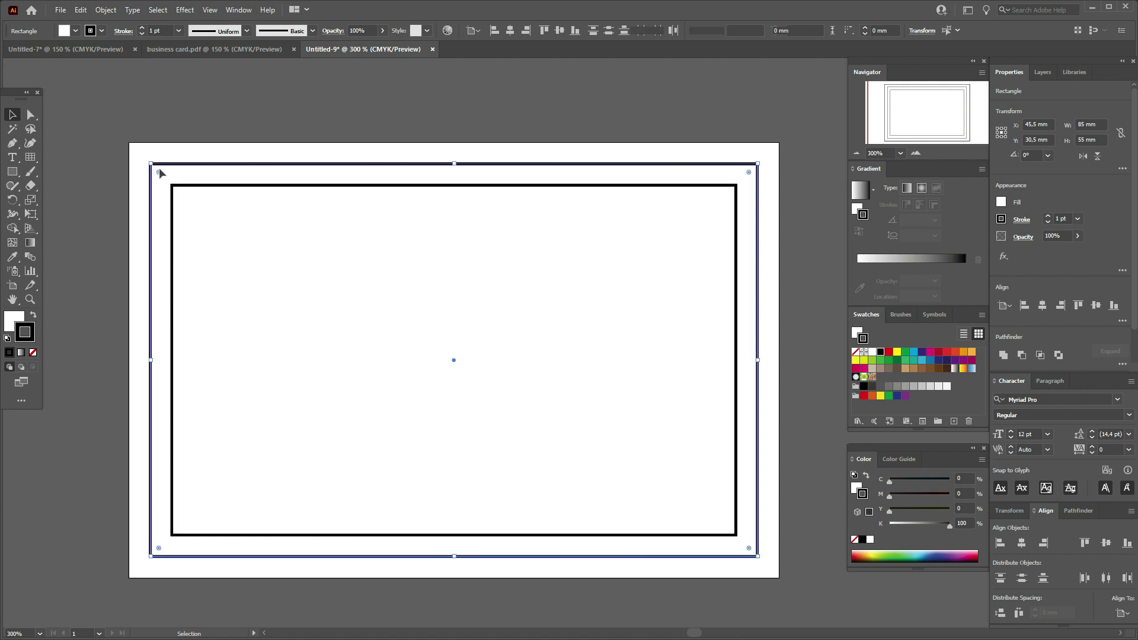
left_click(33, 353)
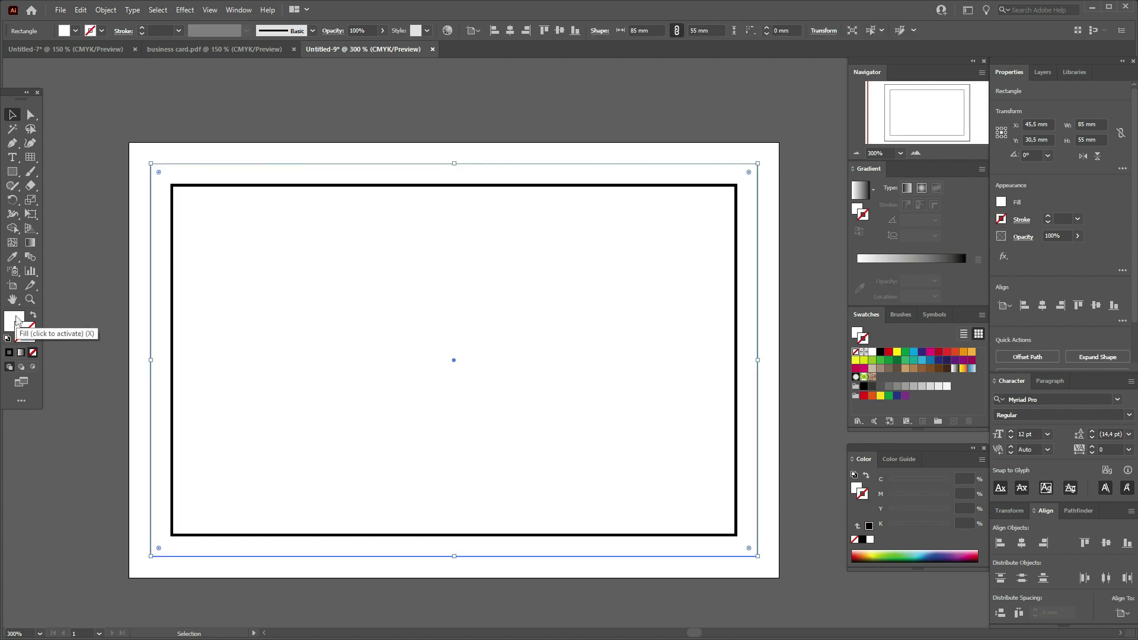
left_click(24, 335)
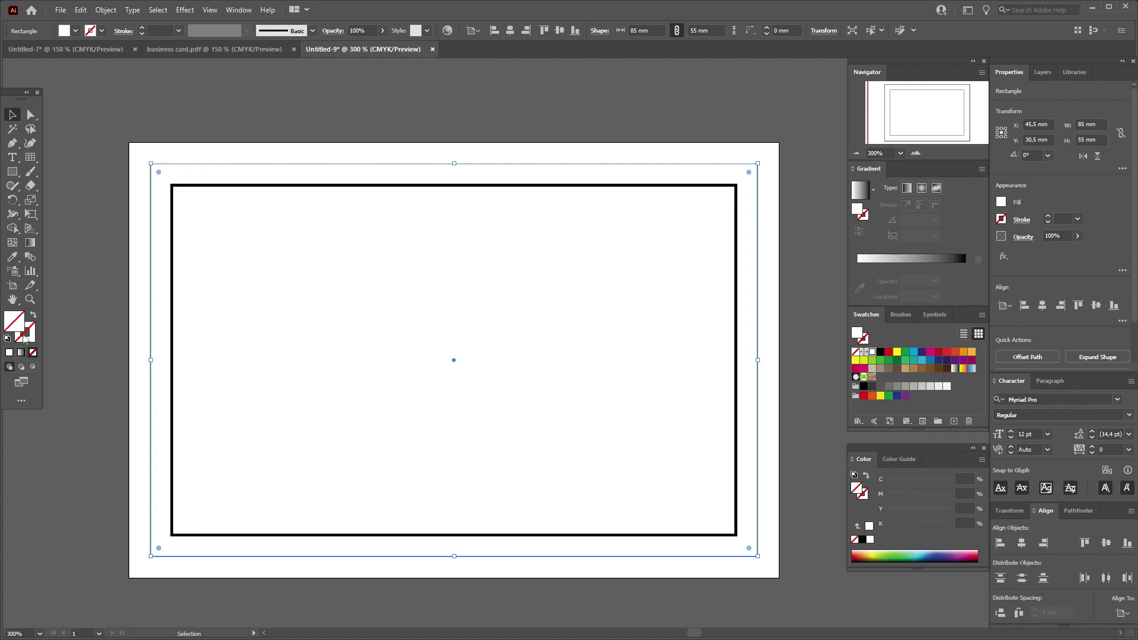
key("slash")
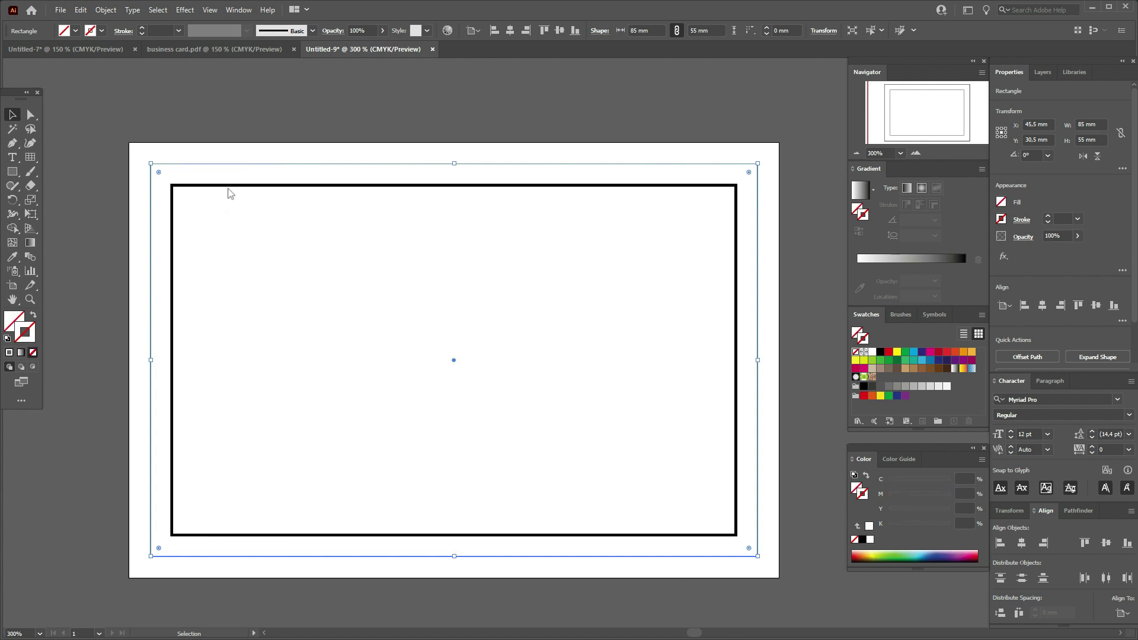
key("ctrl+z")
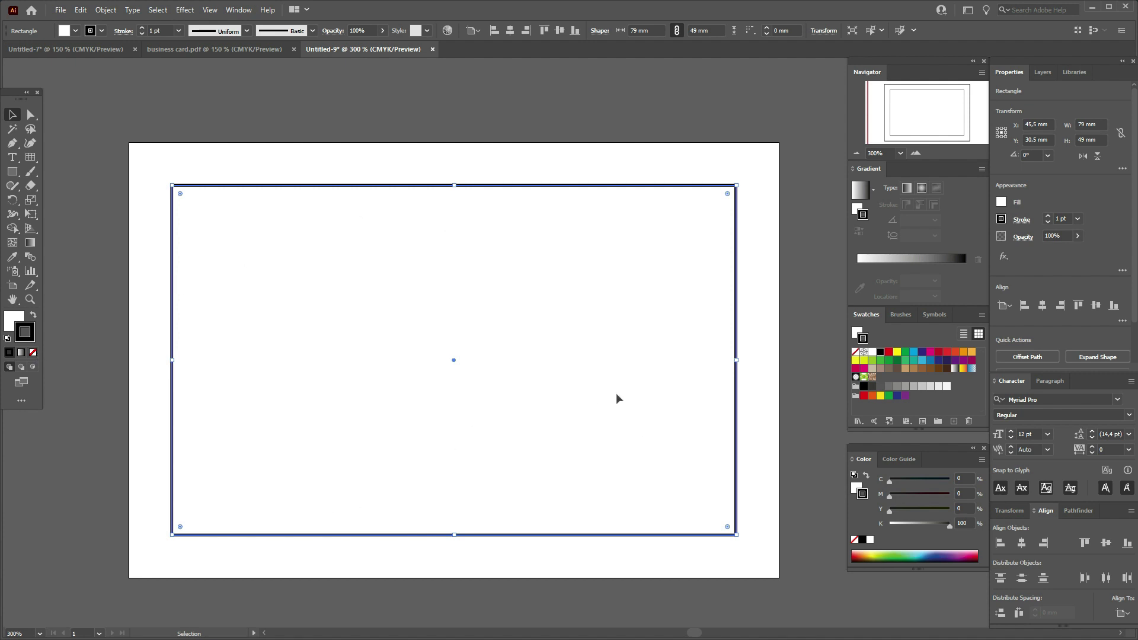
left_click(423, 122)
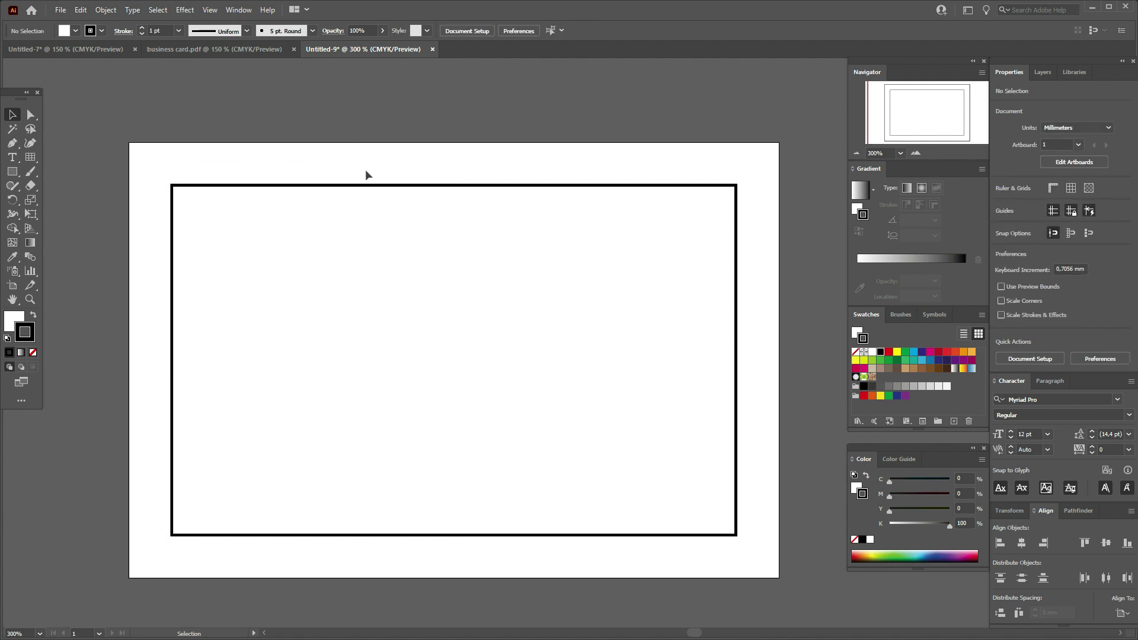
Draw a 91 × 61 mm rectangle with no fill or stroke covering the whole artboard, matching the outer rectangle's appearance
left_click(171, 165)
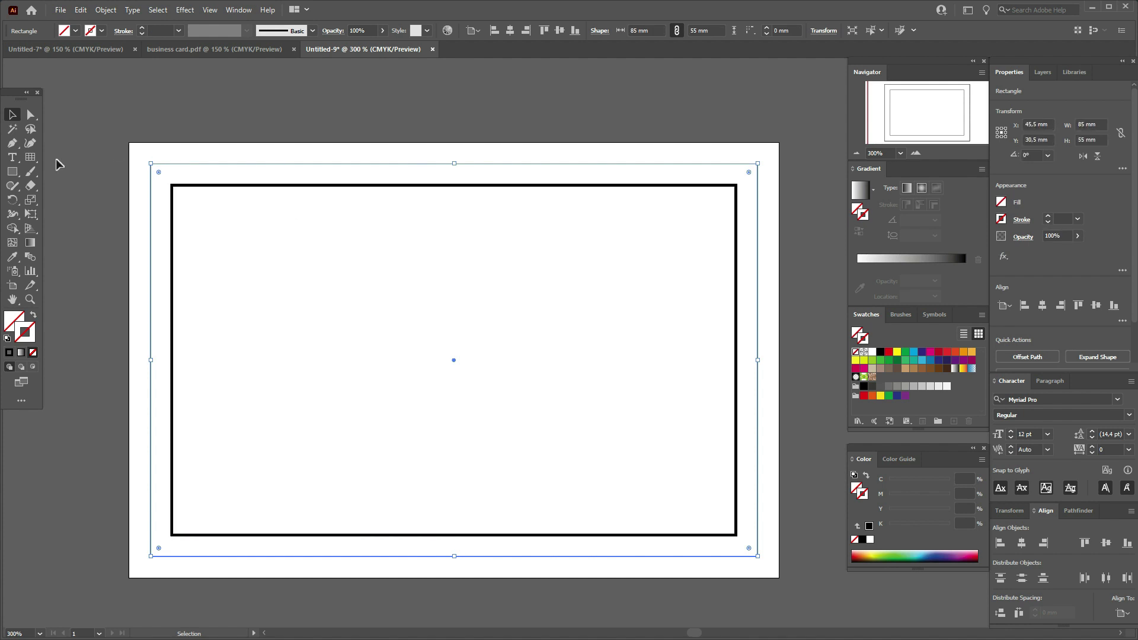
left_click(12, 172)
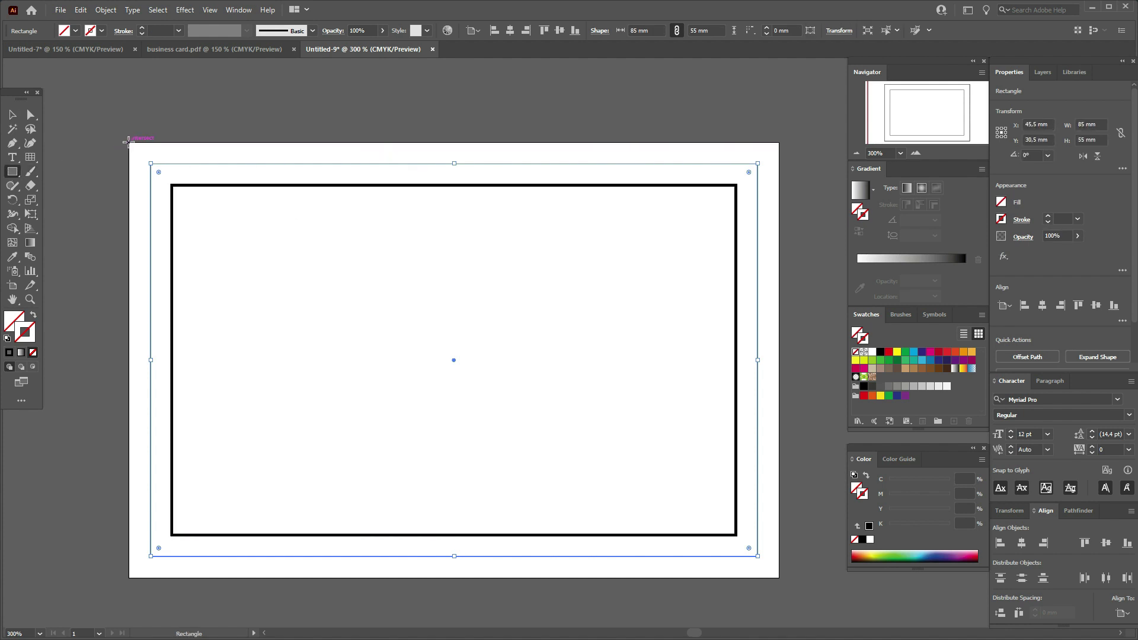
left_click_drag(129, 142, 779, 580)
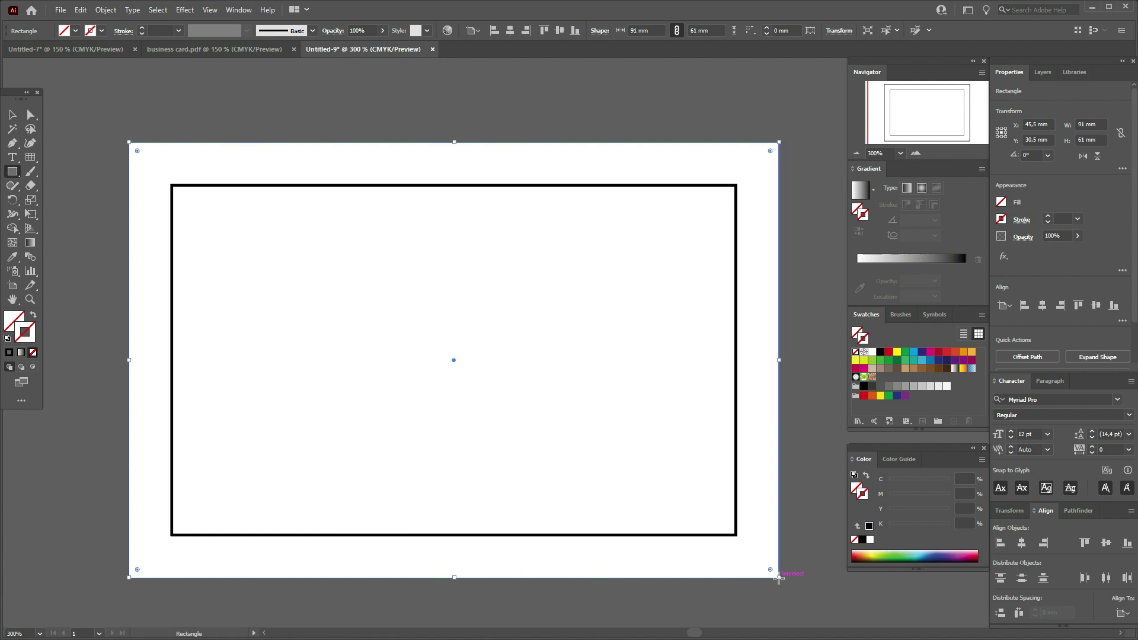
Fill the 91 × 61 mm rectangle with the light green swatch (C 50, M 0, Y 100, K 0), without a stroke, and send it to the back
left_click(871, 360)
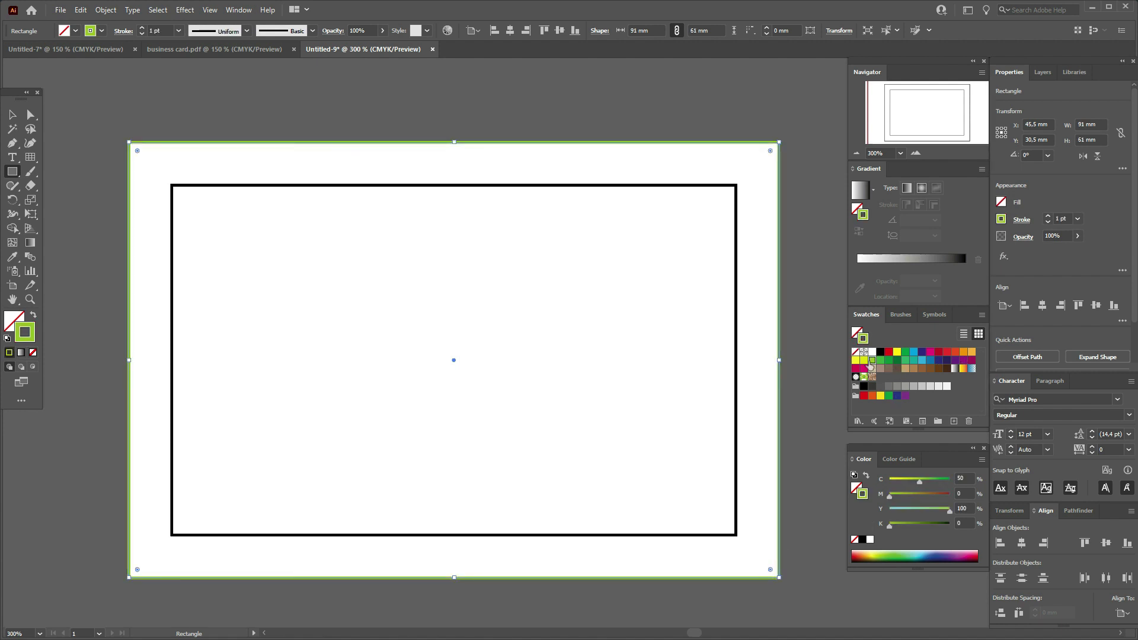
left_click(33, 316)
left_click(12, 115)
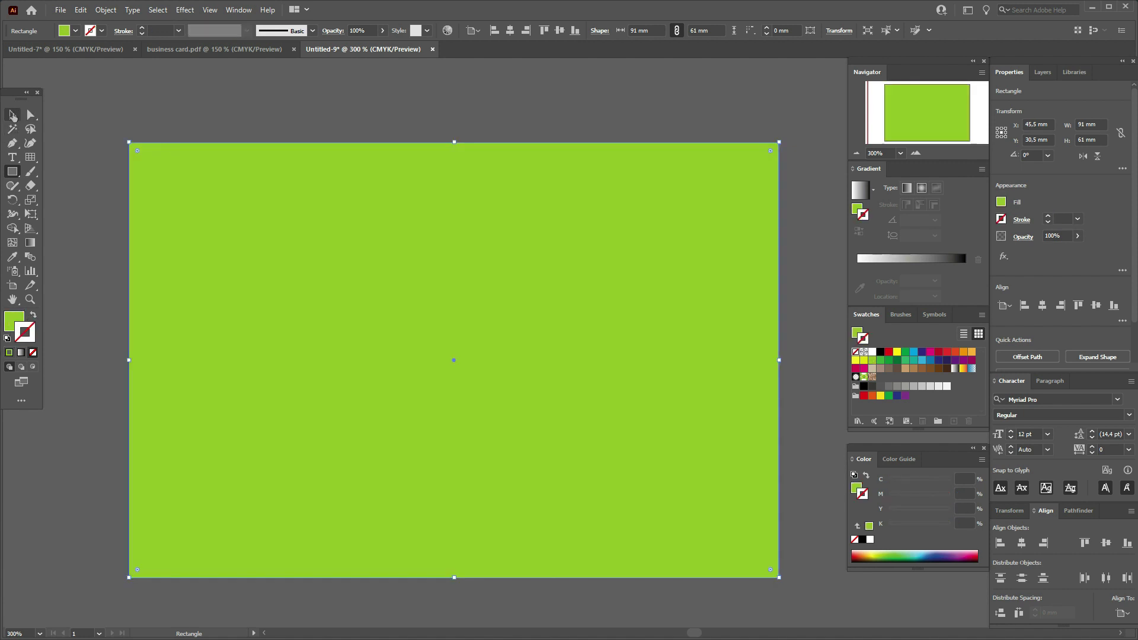
right_click(571, 279)
mouse_move(651, 492)
left_click(770, 529)
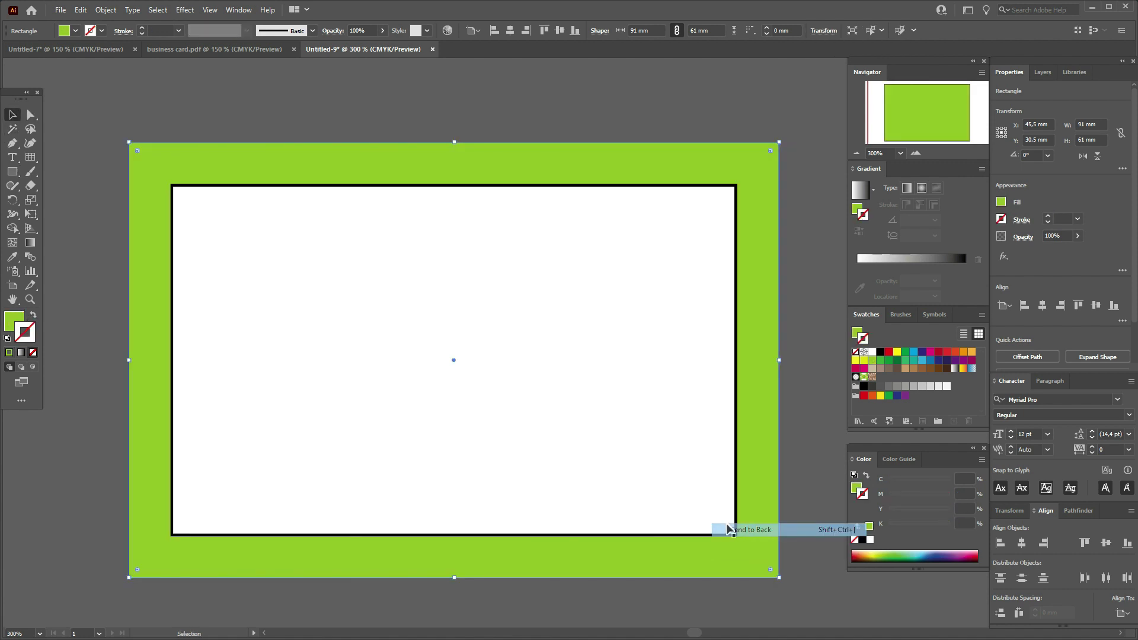
left_click(808, 373)
Remove the white fill from the inner 79 × 49 mm rectangle, keeping its black stroke, and deselect it
left_click(605, 361)
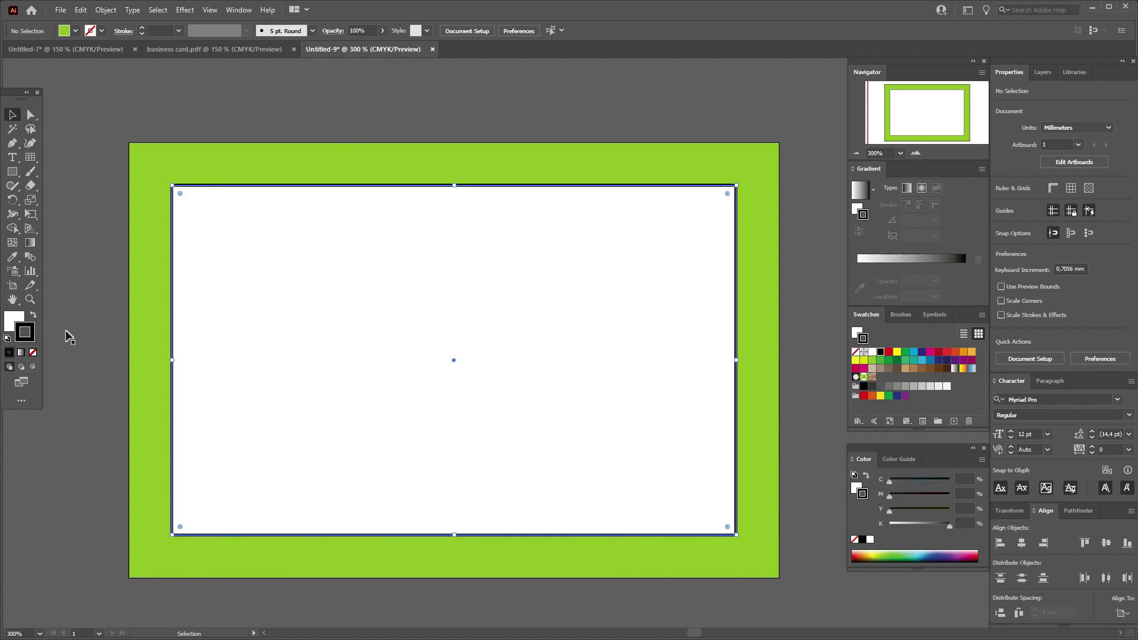
left_click(33, 352)
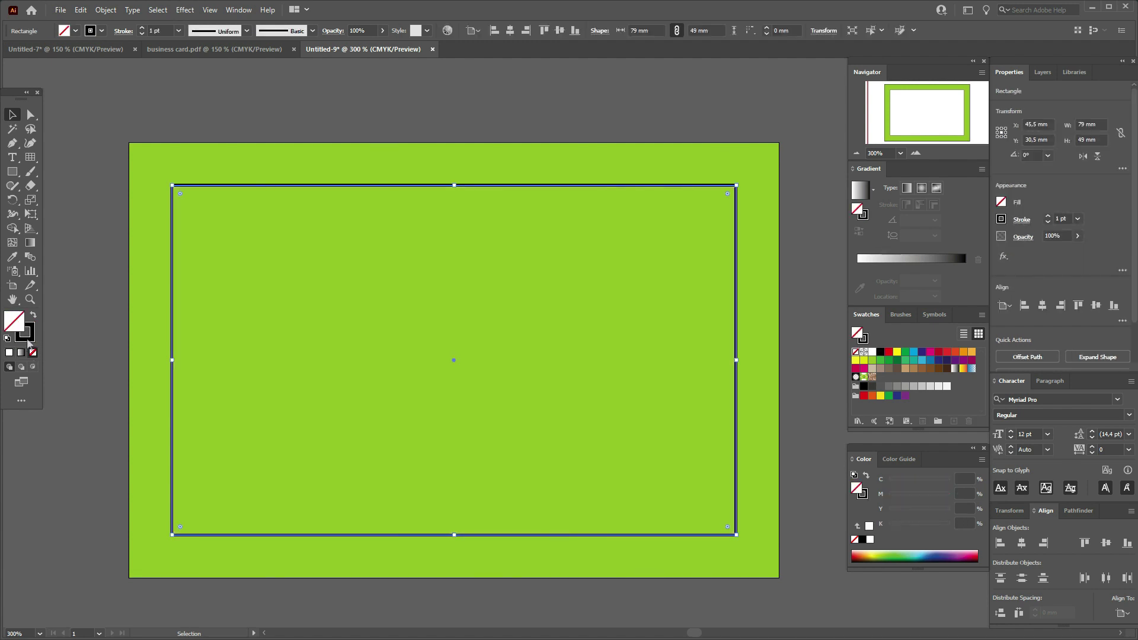
left_click(121, 296)
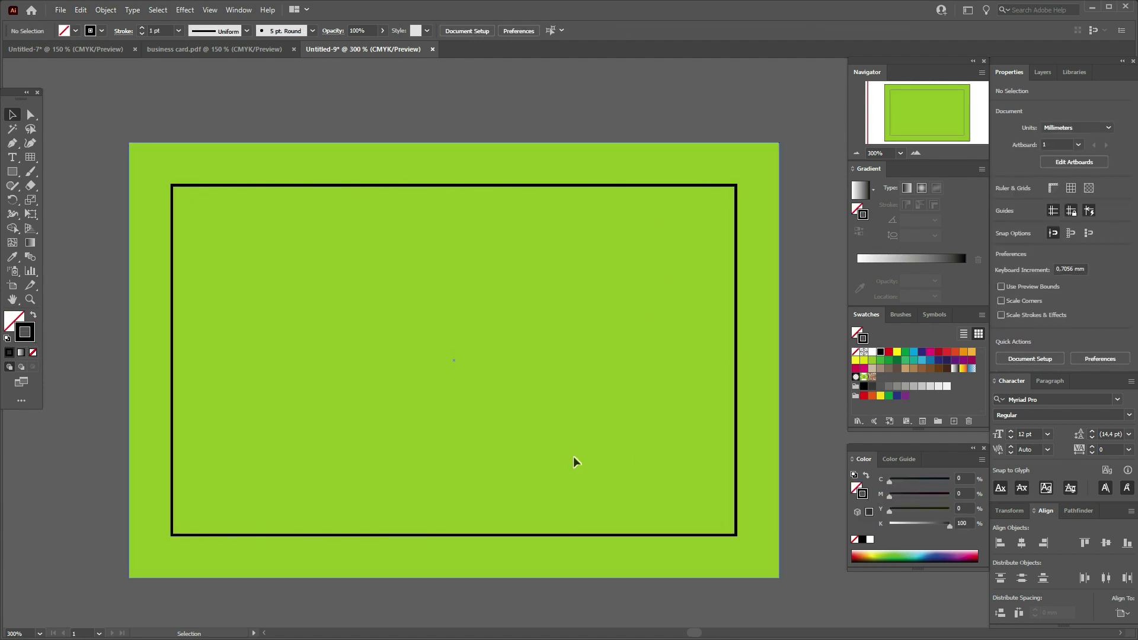